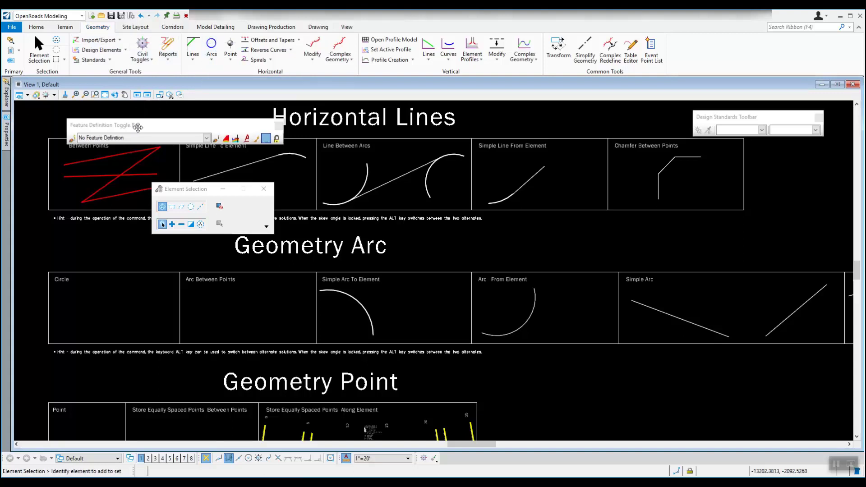
# Set the feature definition in the Feature Definition Toggle Bar to Linear > Design > Geometry > Geometry Scratch
pyautogui.moveTo(135, 127); pyautogui.dragTo(109, 116)
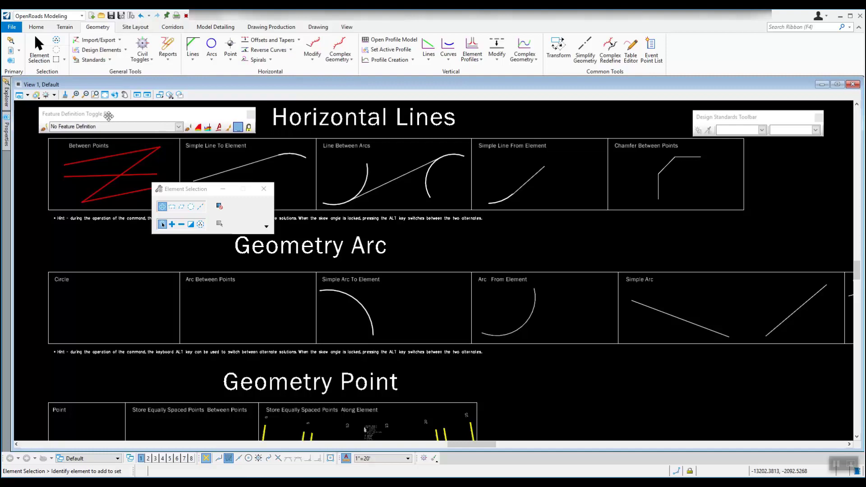
pyautogui.click(110, 60)
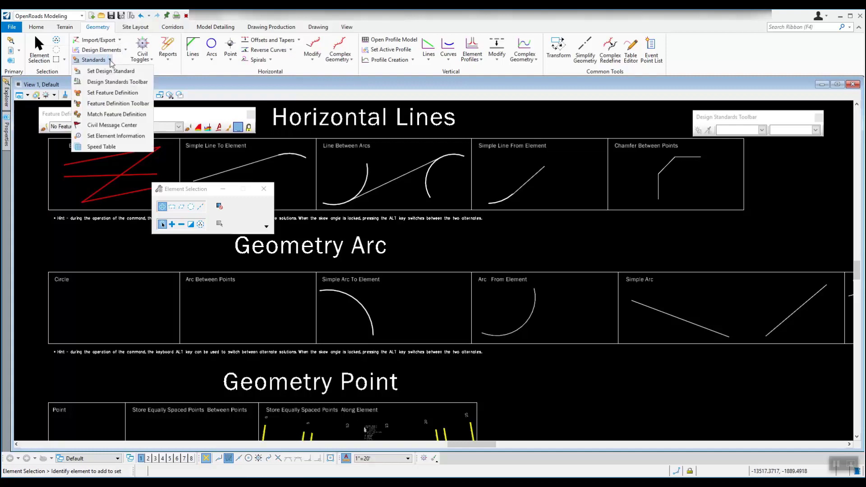
pyautogui.click(139, 105)
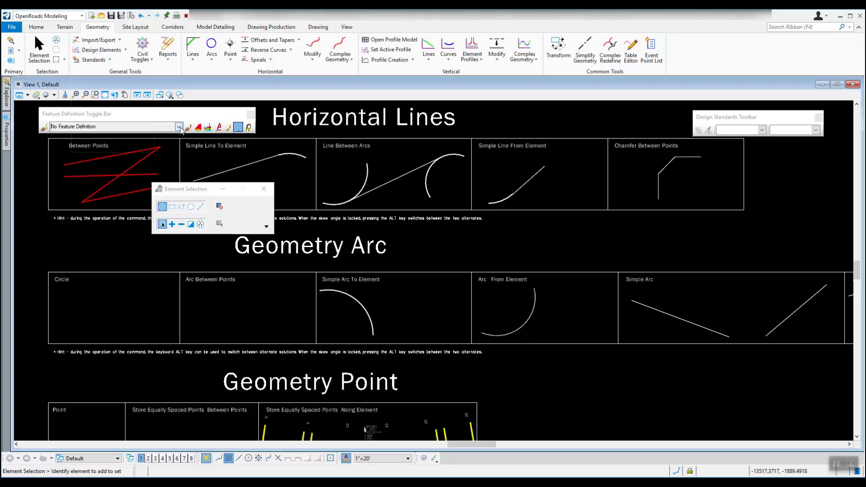
pyautogui.click(179, 127)
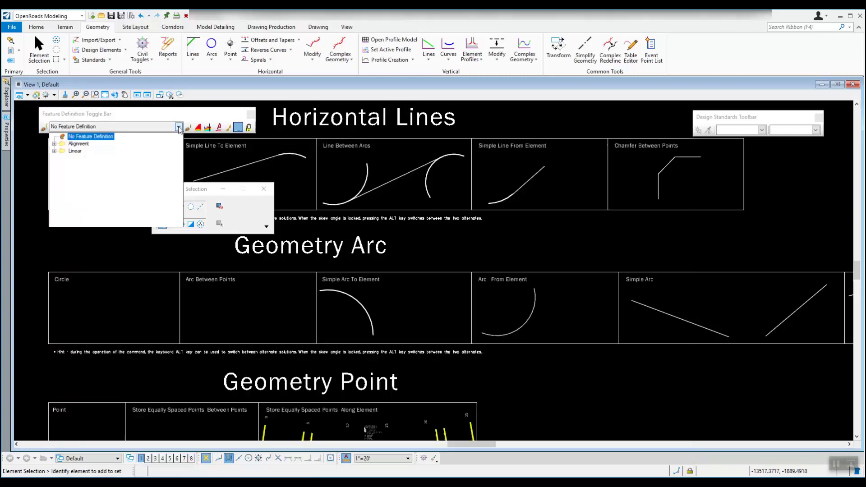
pyautogui.click(179, 127)
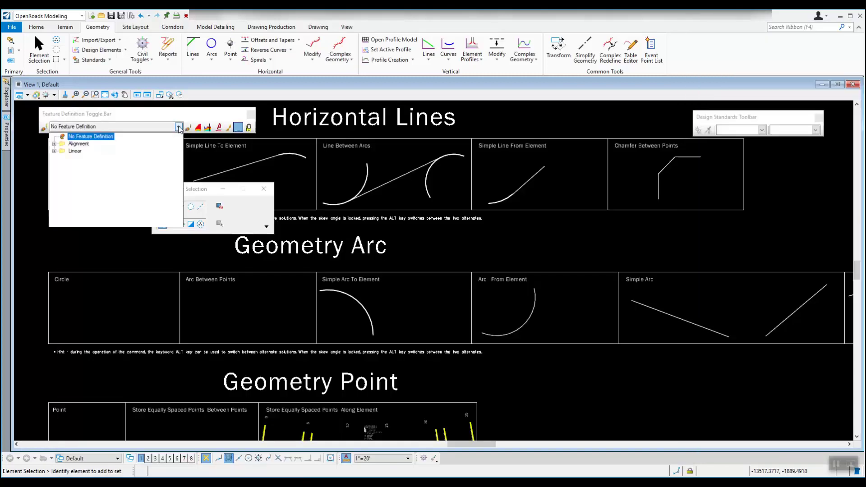
pyautogui.click(55, 151)
pyautogui.click(63, 165)
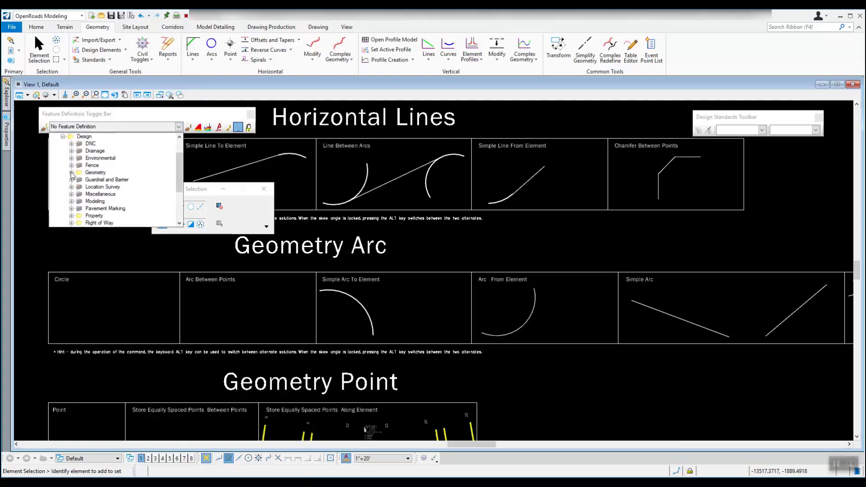
pyautogui.click(72, 174)
pyautogui.click(118, 181)
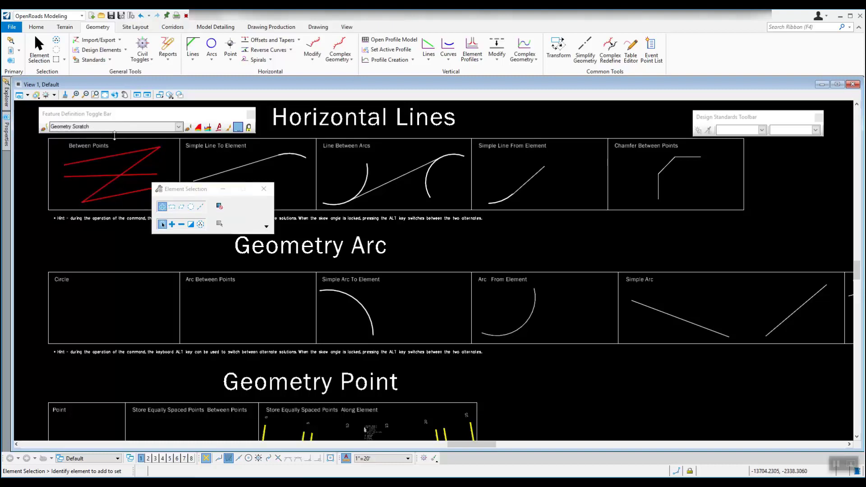
# Reselect Geometry Scratch under Linear\Design\Geometry and turn on use of the active feature definition
pyautogui.click(179, 128)
pyautogui.click(180, 129)
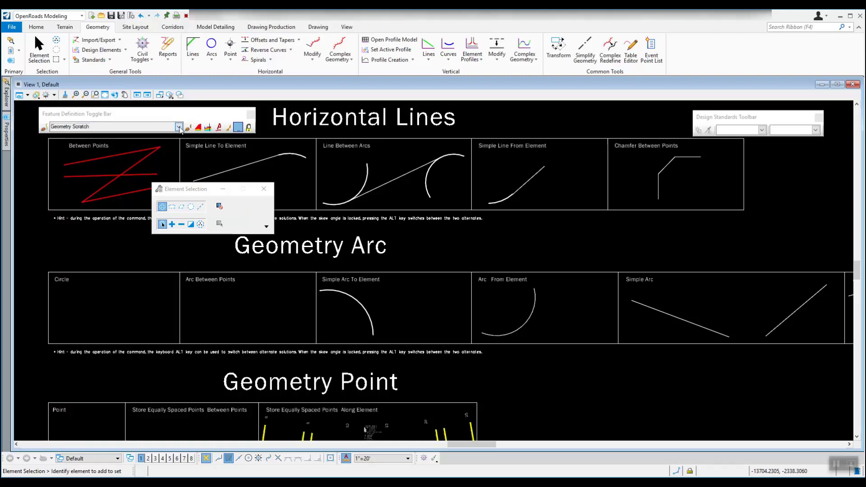
pyautogui.click(180, 128)
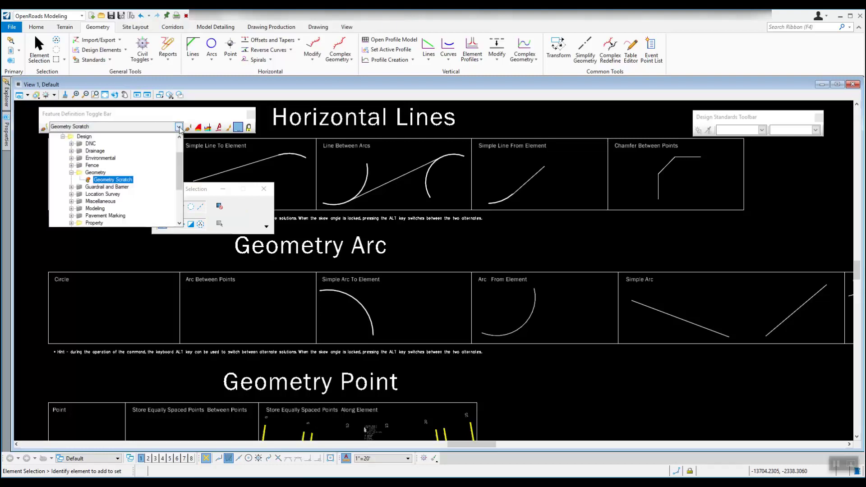
pyautogui.scroll(1, 133, 155)
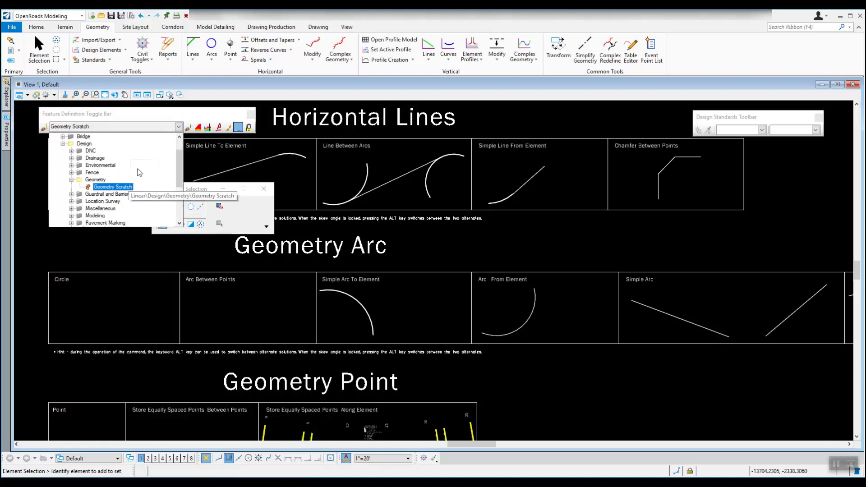
pyautogui.click(113, 187)
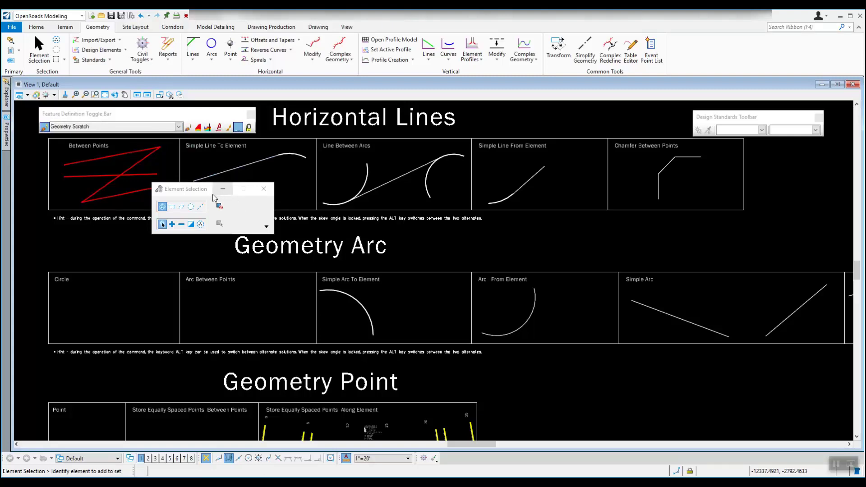
# Draw a circle with a radius of about 271 feet in the left half of the Circle cell under Geometry Arc
pyautogui.moveTo(205, 193); pyautogui.dragTo(588, 185)
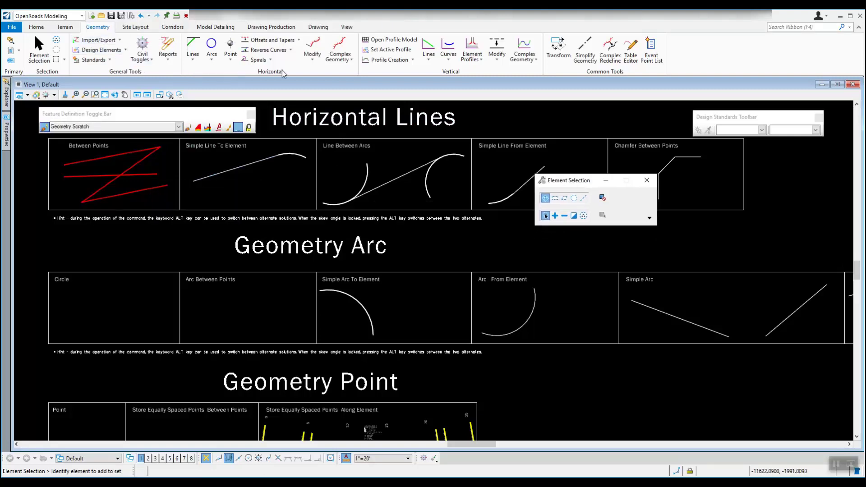
pyautogui.click(212, 56)
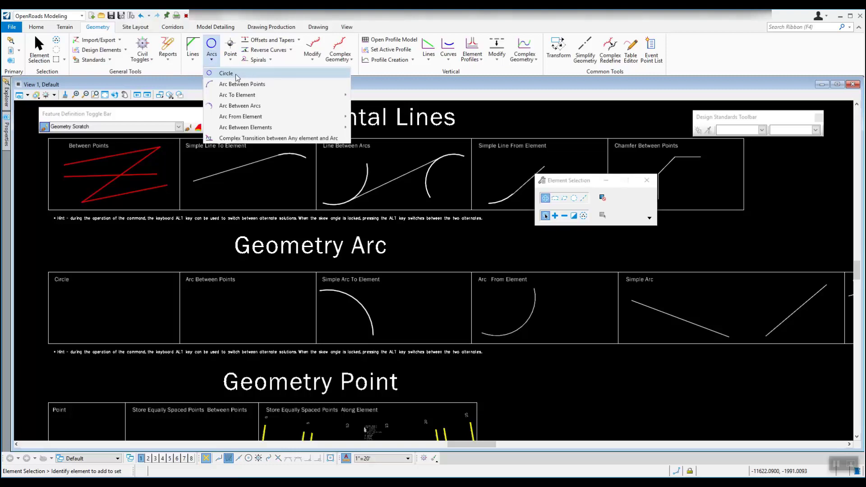
pyautogui.click(226, 73)
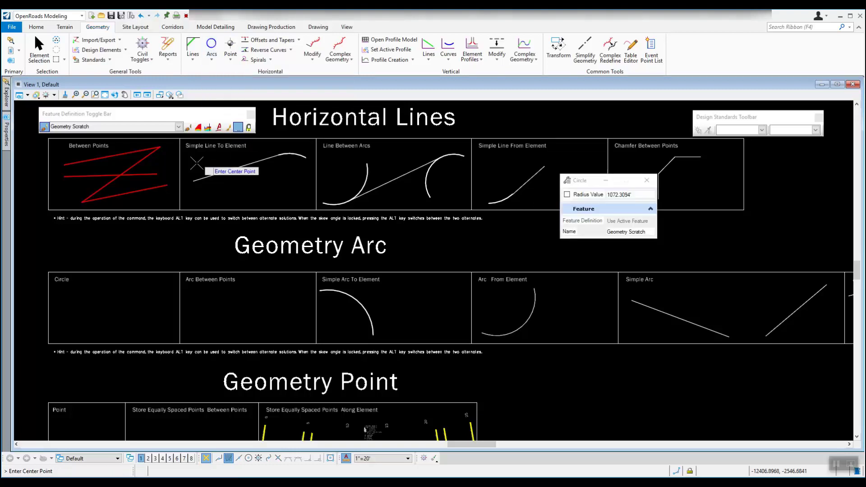
pyautogui.moveTo(592, 184); pyautogui.dragTo(189, 196)
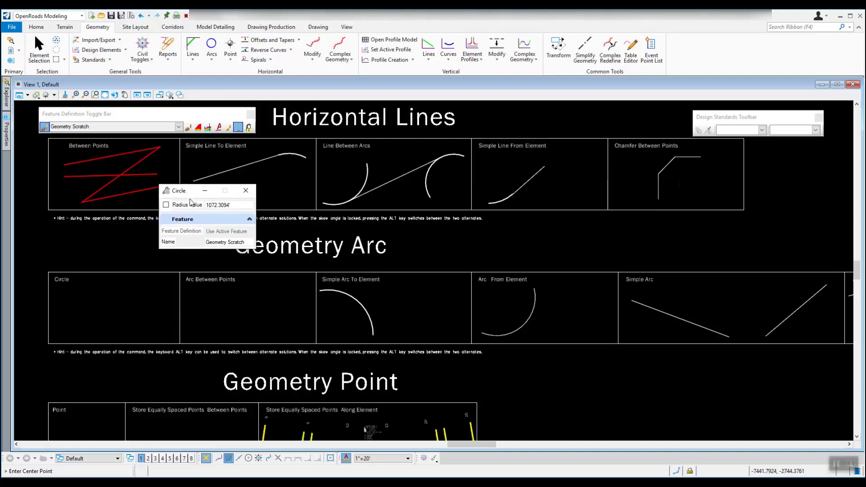
pyautogui.click(217, 206)
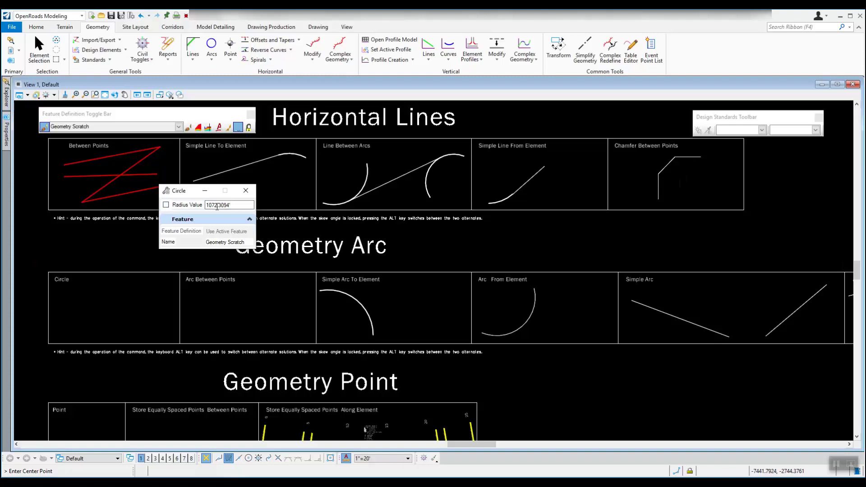
pyautogui.click(223, 242)
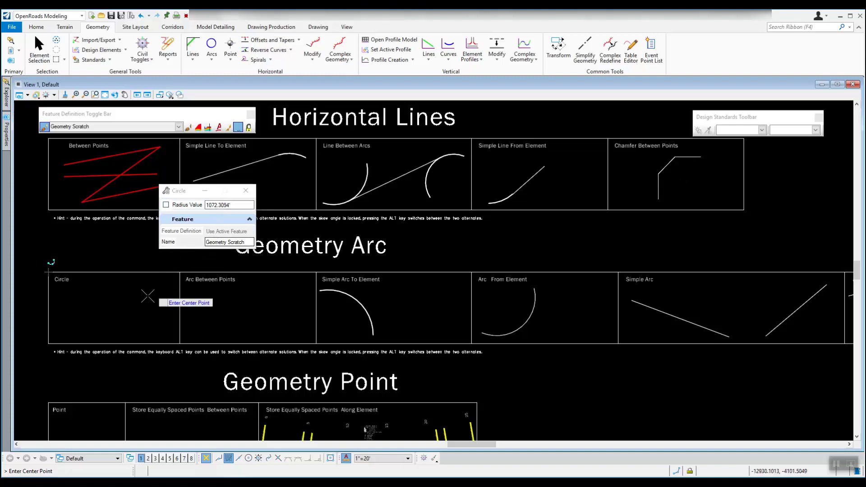
pyautogui.click(79, 314)
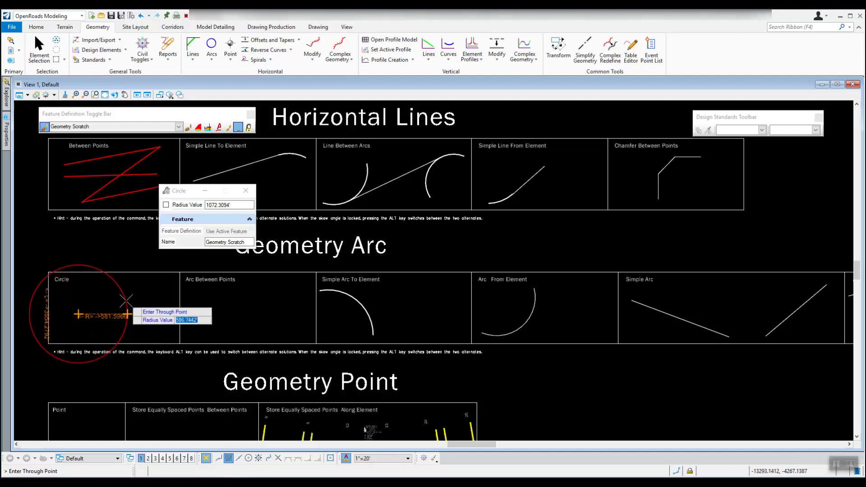
pyautogui.click(100, 306)
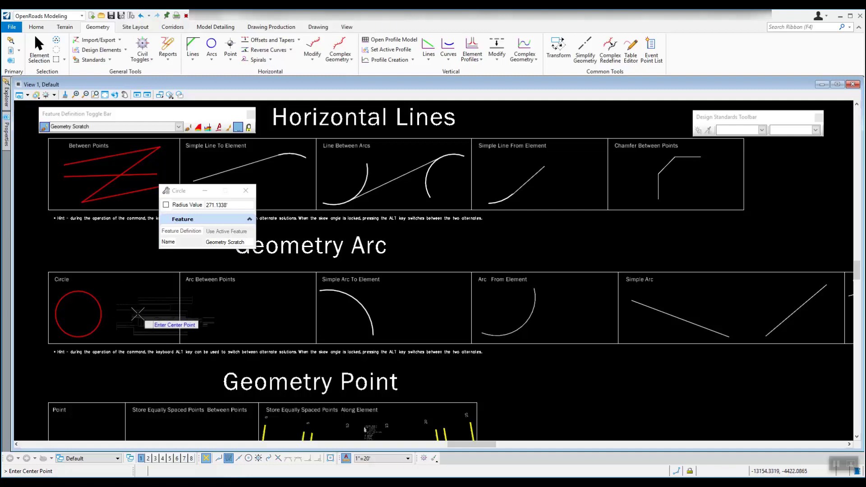
# Draw a second circle with a locked radius of 200 feet beside the first one in the Circle cell
pyautogui.click(138, 312)
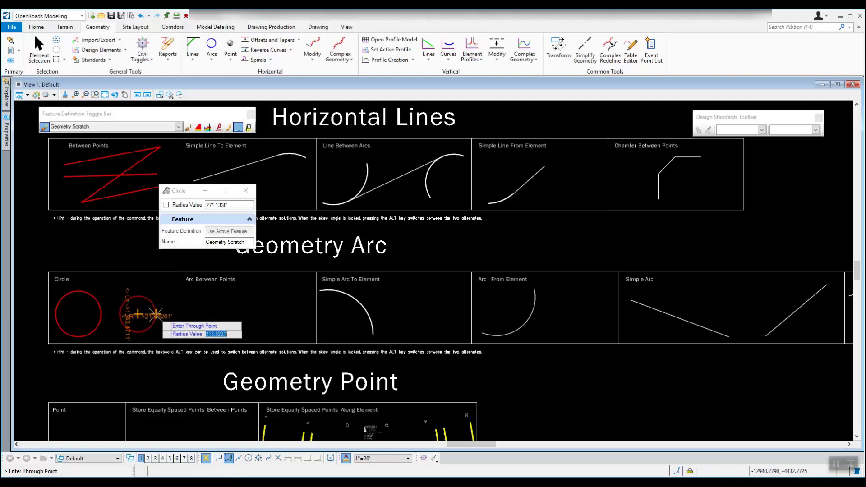
pyautogui.write('2')
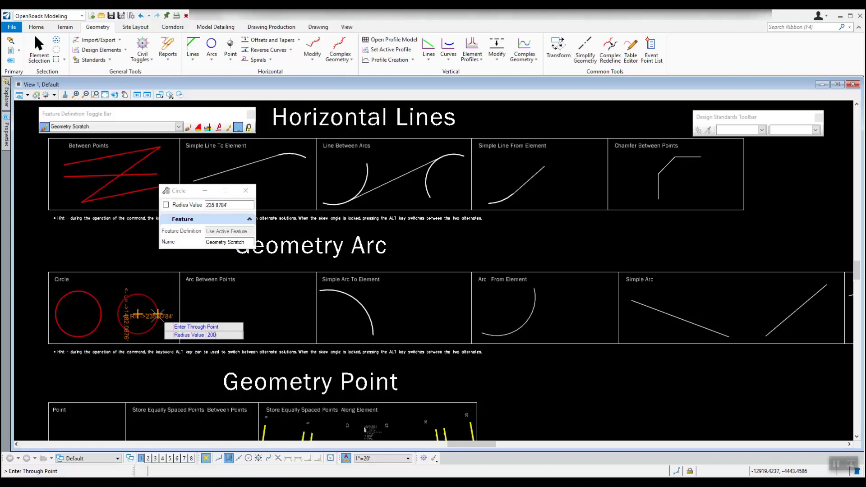
pyautogui.write("0000'")
pyautogui.press('Return')
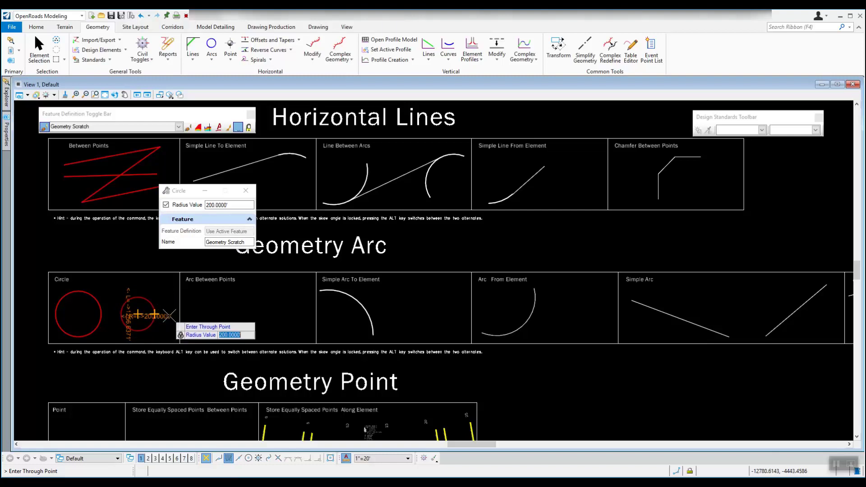
pyautogui.click(170, 314)
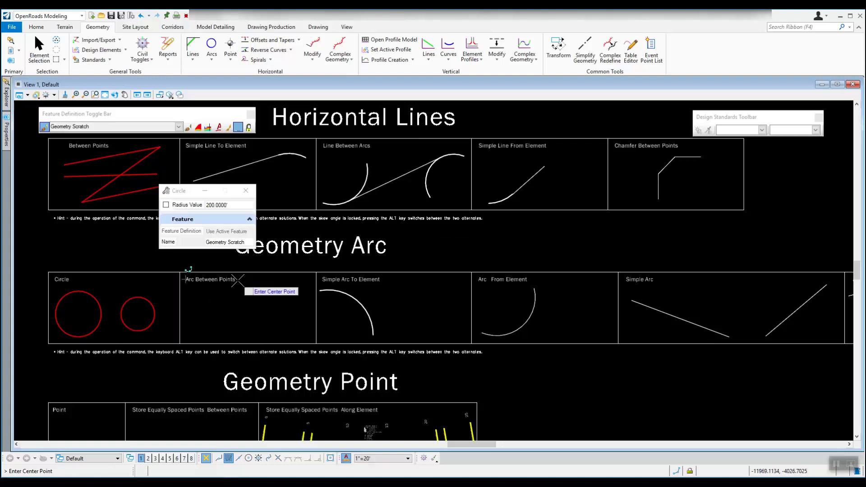
pyautogui.press('Escape')
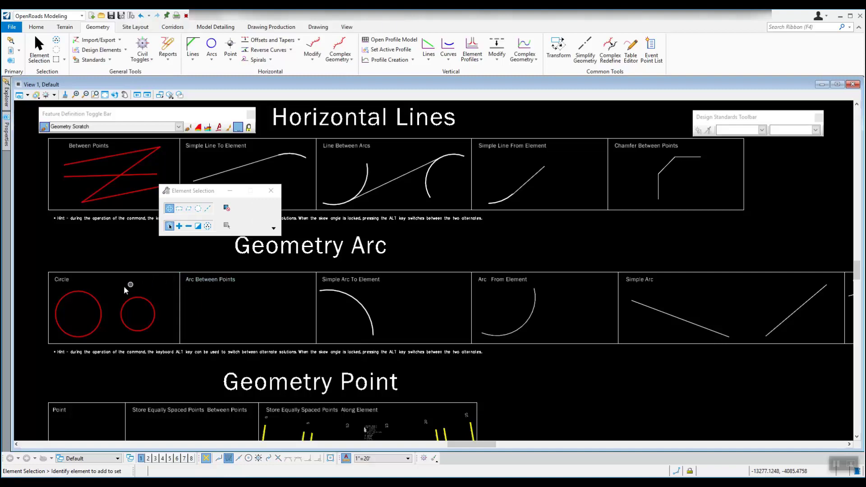
# Set the larger circle's radius to 275 feet by editing its on-screen radius dimension
pyautogui.click(101, 303)
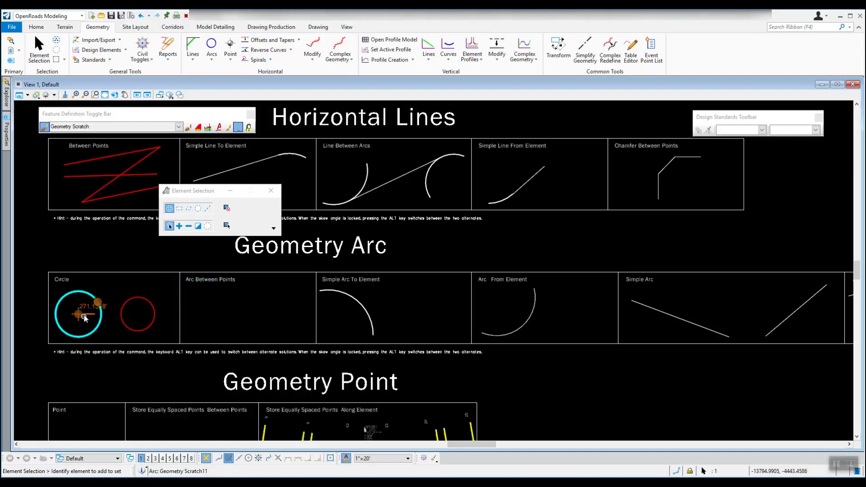
pyautogui.scroll(2, 83, 311)
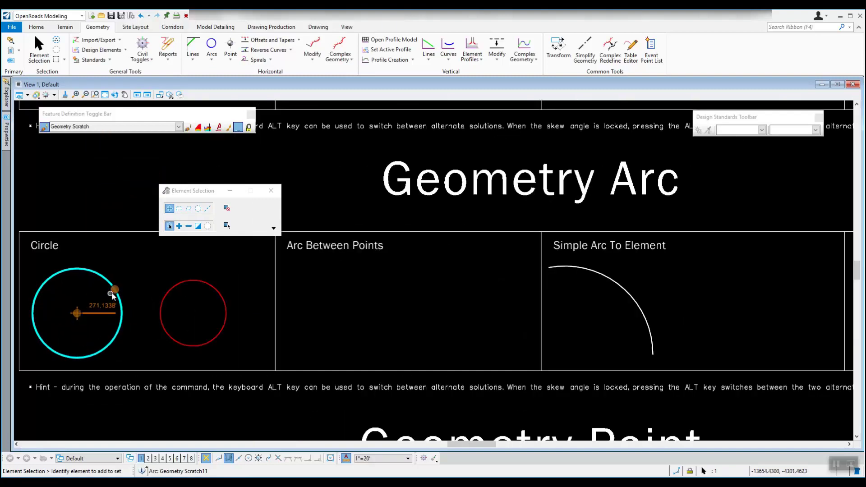
pyautogui.moveTo(113, 295)
pyautogui.mouseDown()
pyautogui.moveTo(129, 277)
pyautogui.moveTo(183, 273)
pyautogui.moveTo(135, 286)
pyautogui.moveTo(122, 306)
pyautogui.moveTo(144, 274)
pyautogui.moveTo(115, 289)
pyautogui.mouseUp()
pyautogui.click(103, 309)
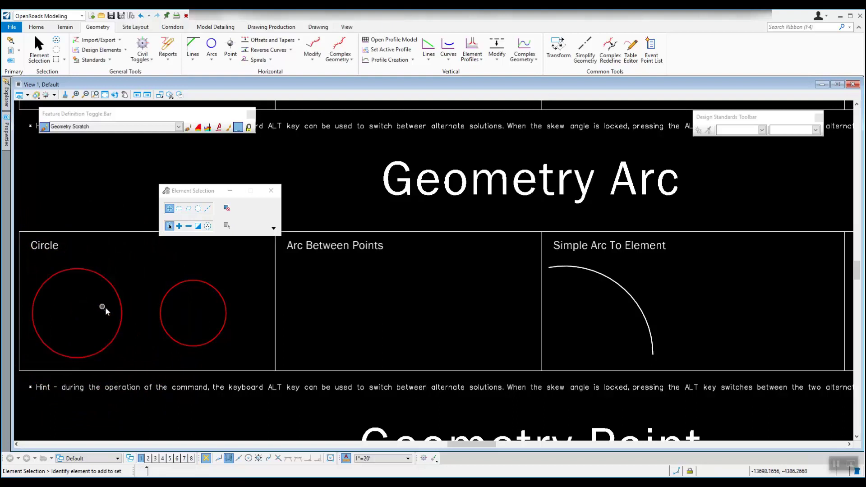
pyautogui.click(121, 290)
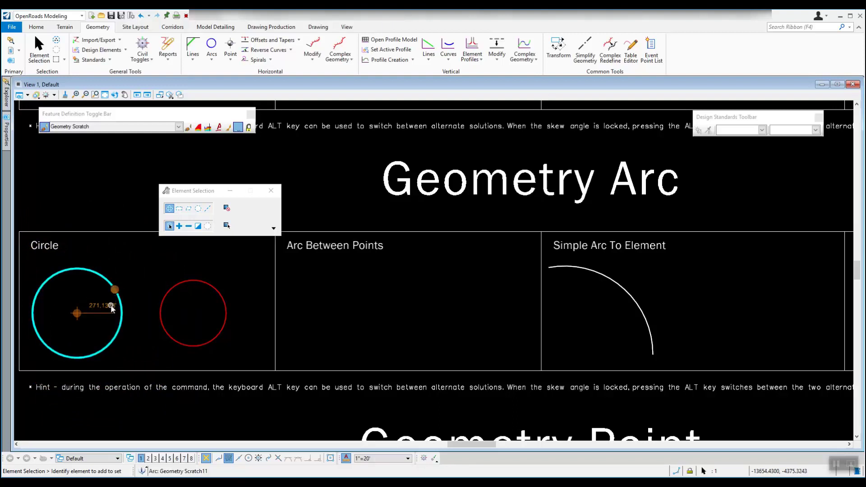
pyautogui.click(118, 318)
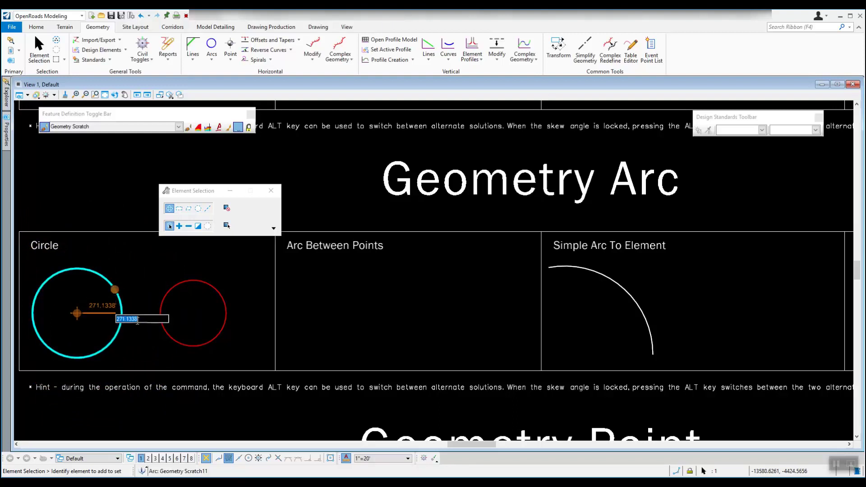
pyautogui.write('275')
pyautogui.press('Return')
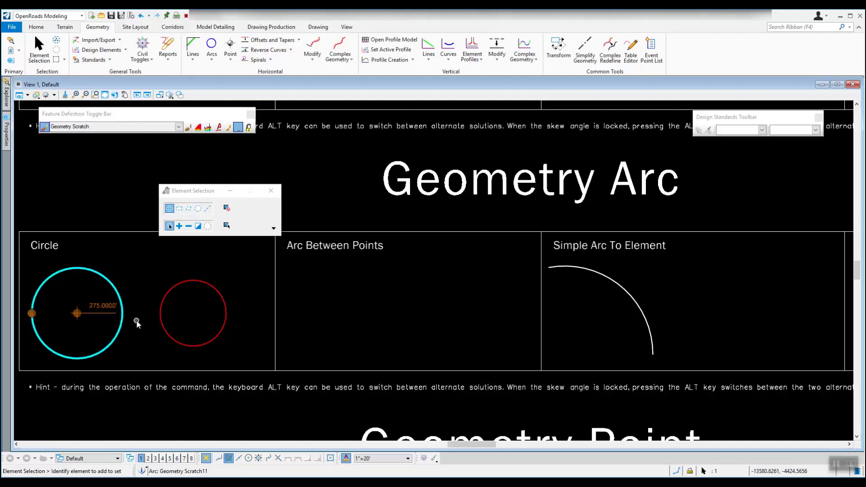
# Select the smaller circle in the Circle cell to check its radius and handles
pyautogui.click(129, 278)
pyautogui.click(172, 286)
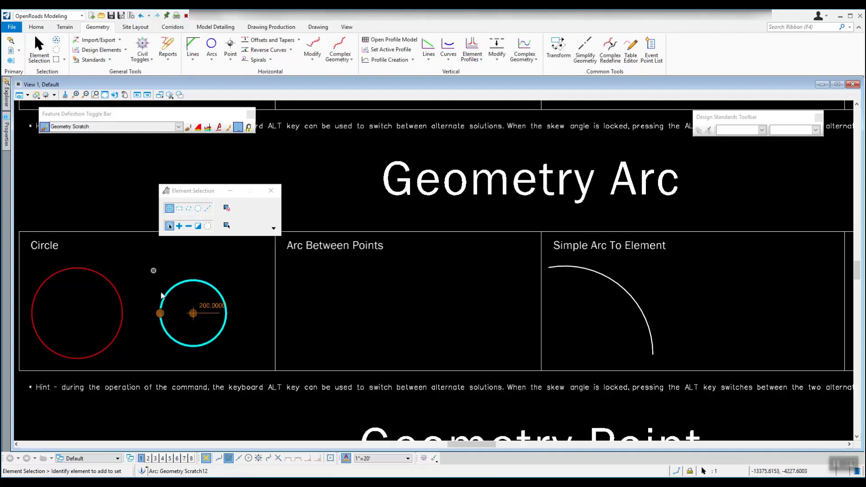
pyautogui.scroll(-3, 190, 294)
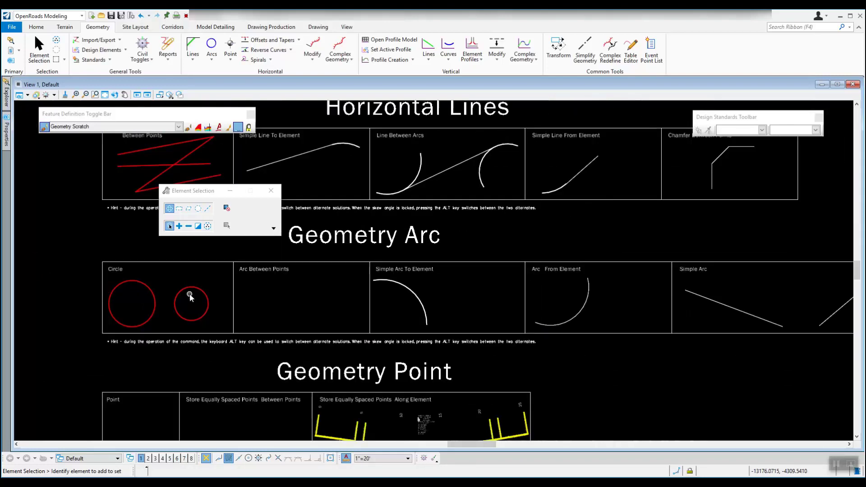
# Draw a counter-clockwise Center\Radius arc with a locked 250-foot radius and about 618 feet long in the Arc Between Points cell
pyautogui.moveTo(190, 294); pyautogui.dragTo(227, 323, button='middle')
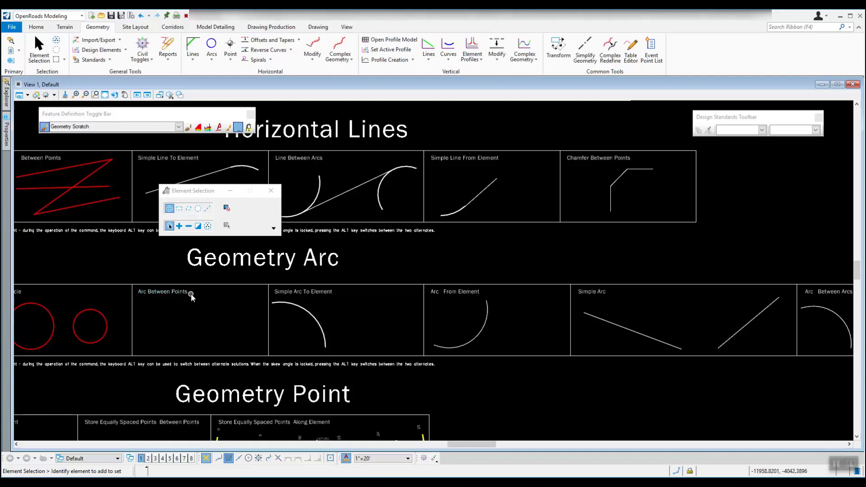
pyautogui.click(212, 52)
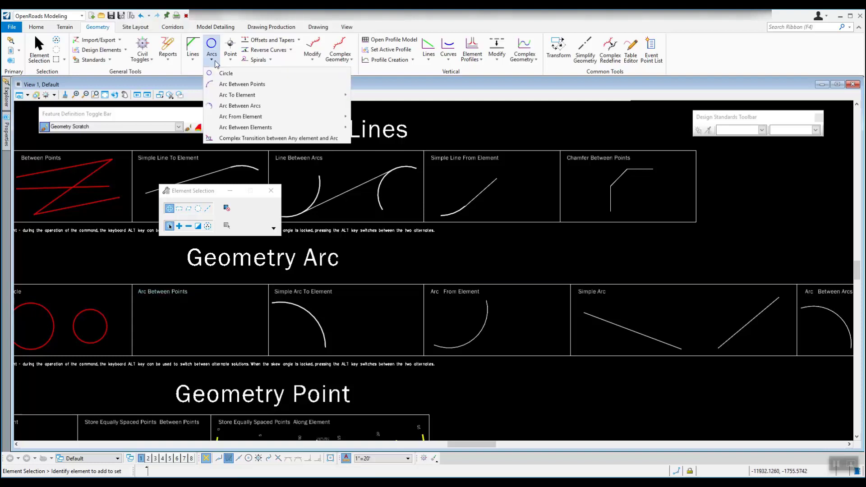
pyautogui.click(249, 88)
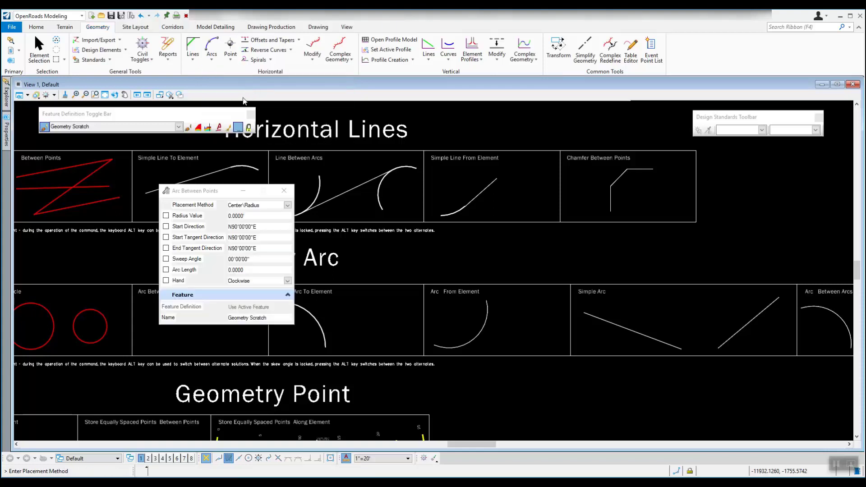
pyautogui.moveTo(216, 193); pyautogui.dragTo(405, 138)
pyautogui.click(477, 151)
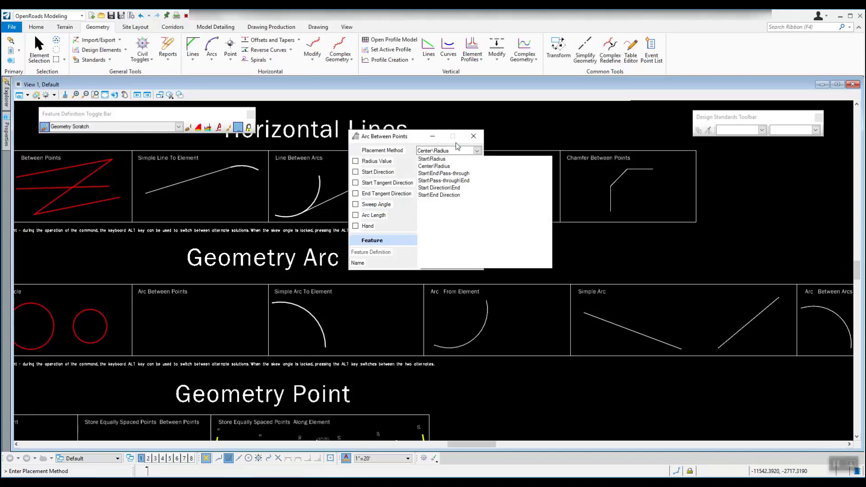
pyautogui.click(444, 166)
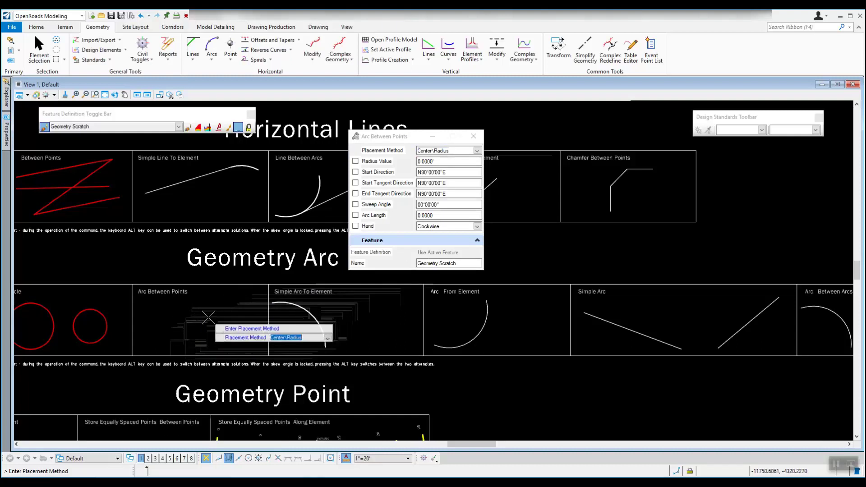
pyautogui.click(209, 317)
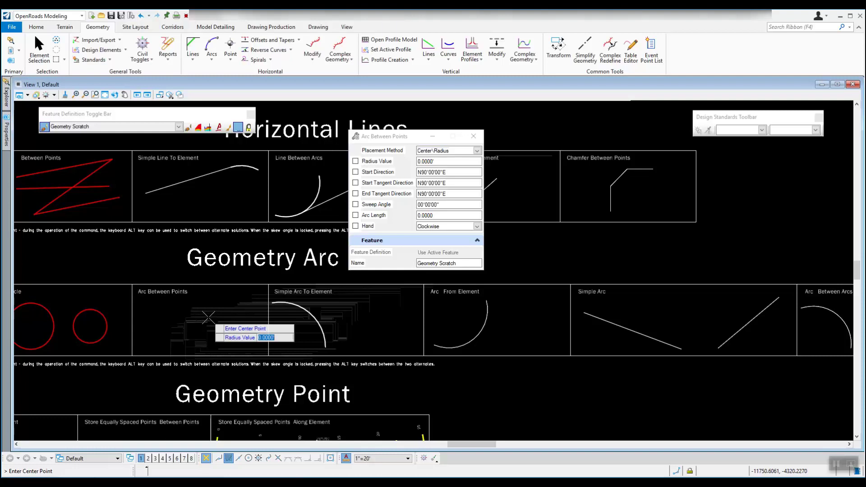
pyautogui.click(176, 328)
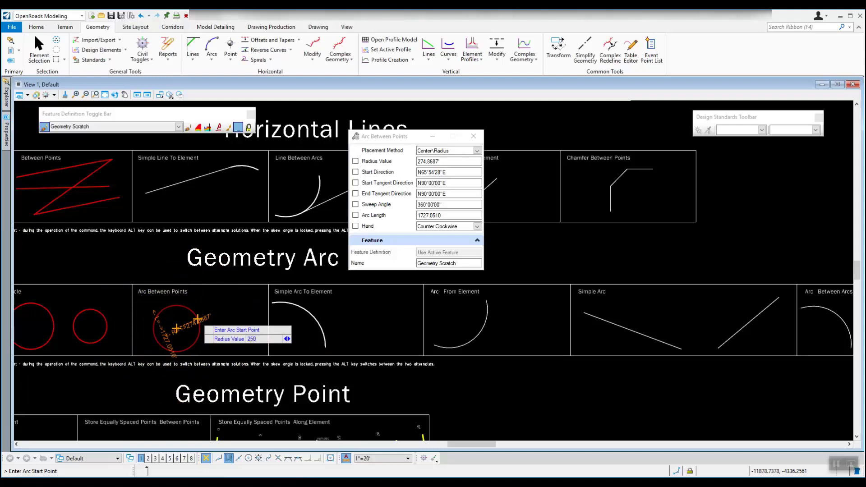
pyautogui.press('Return')
pyautogui.click(177, 329)
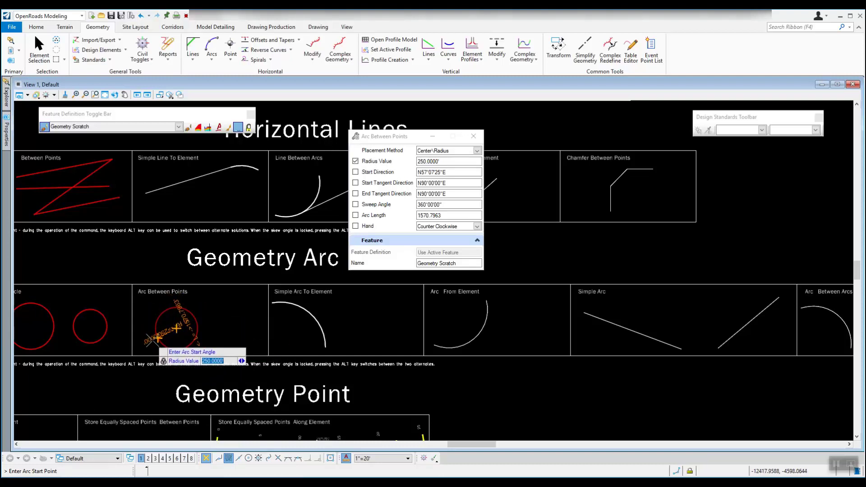
pyautogui.click(158, 338)
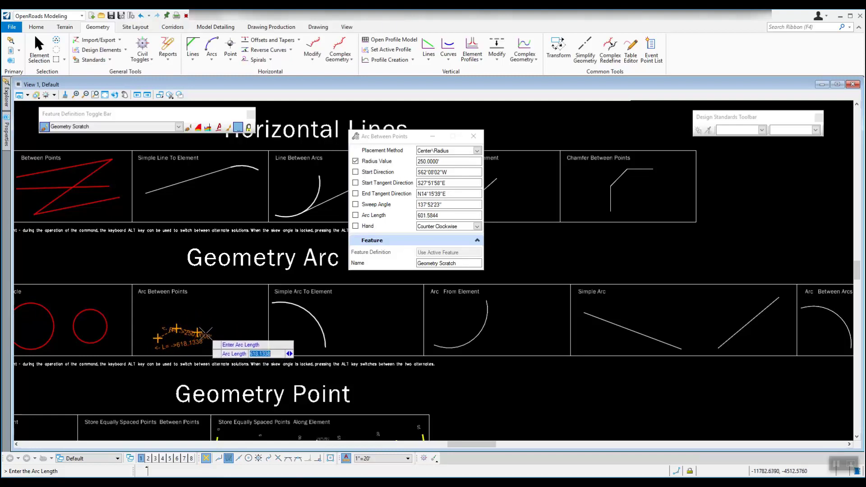
pyautogui.click(207, 337)
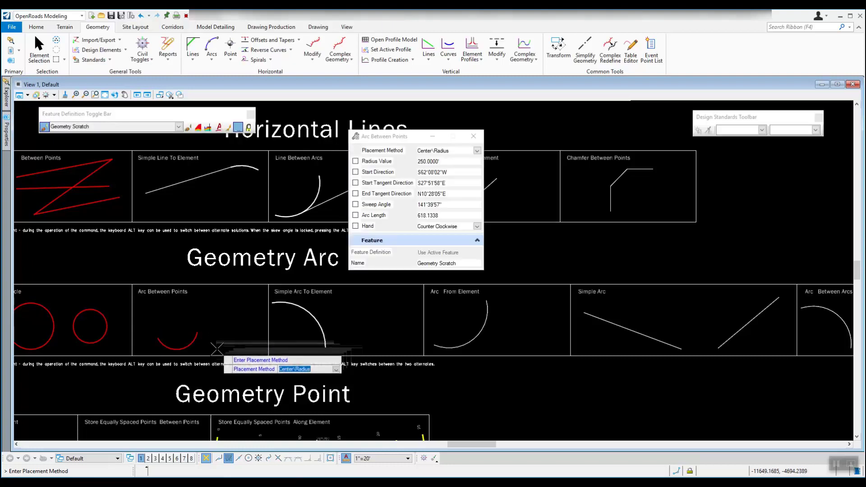
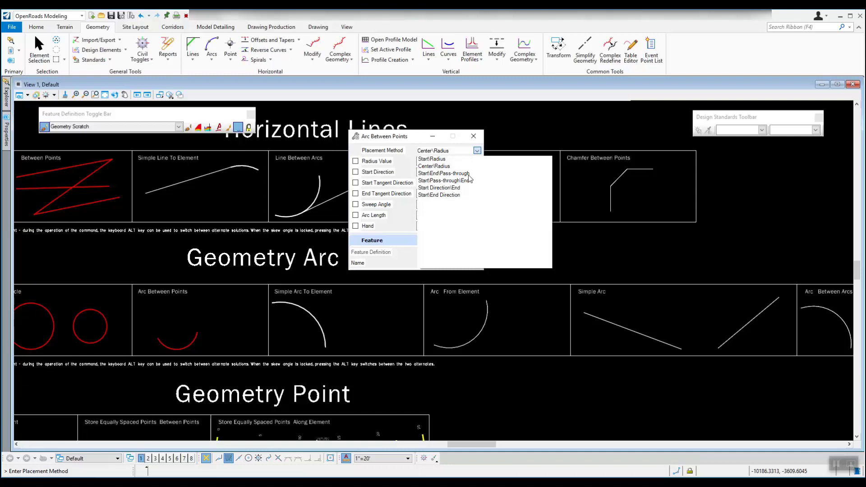
# Draw a Start\End\Pass-through arc about 1441 feet long across the Arc Between Points cell, passing through the 250-foot arc's right endpoint
pyautogui.click(466, 174)
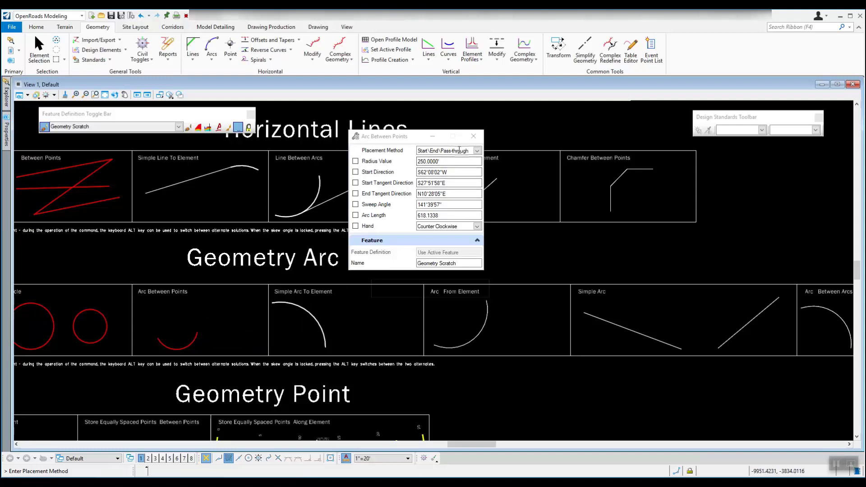
pyautogui.click(203, 313)
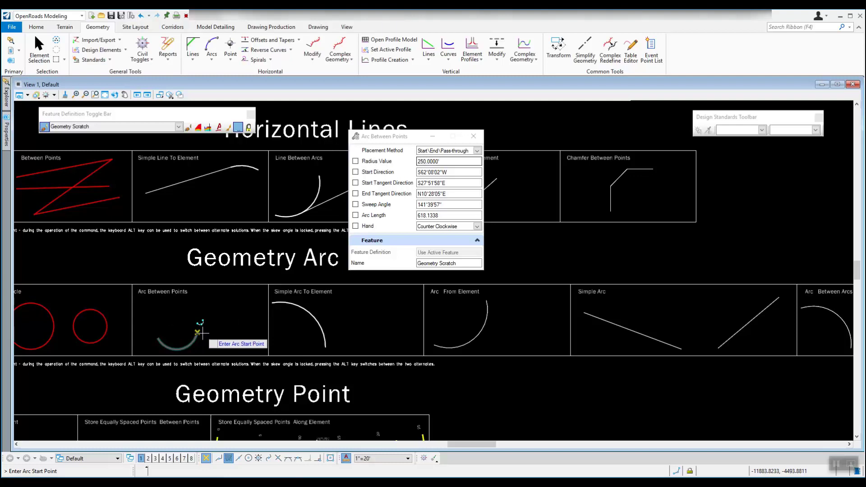
pyautogui.click(149, 301)
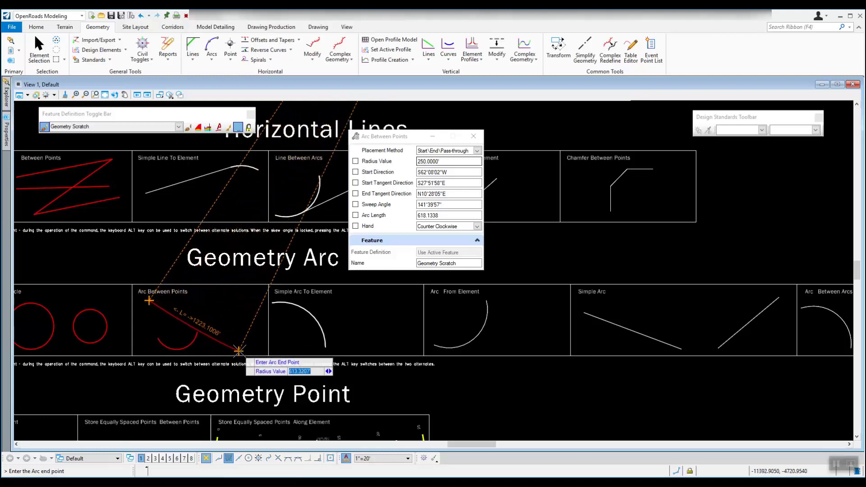
pyautogui.click(259, 333)
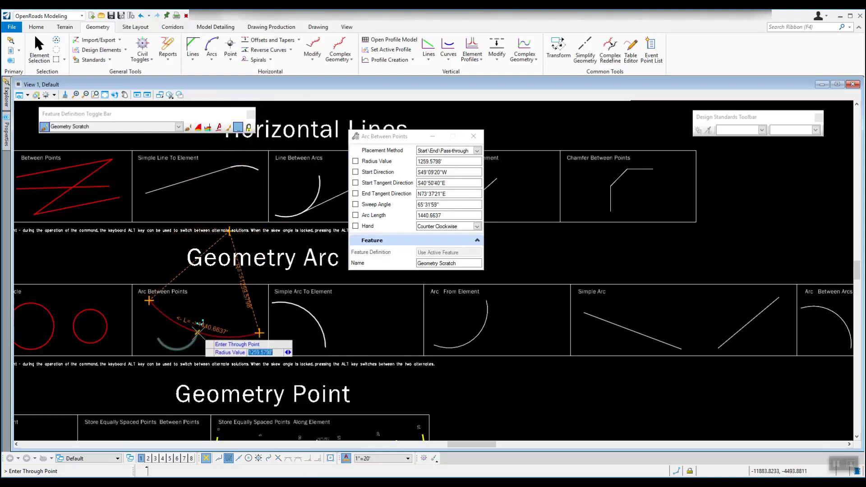
pyautogui.click(198, 333)
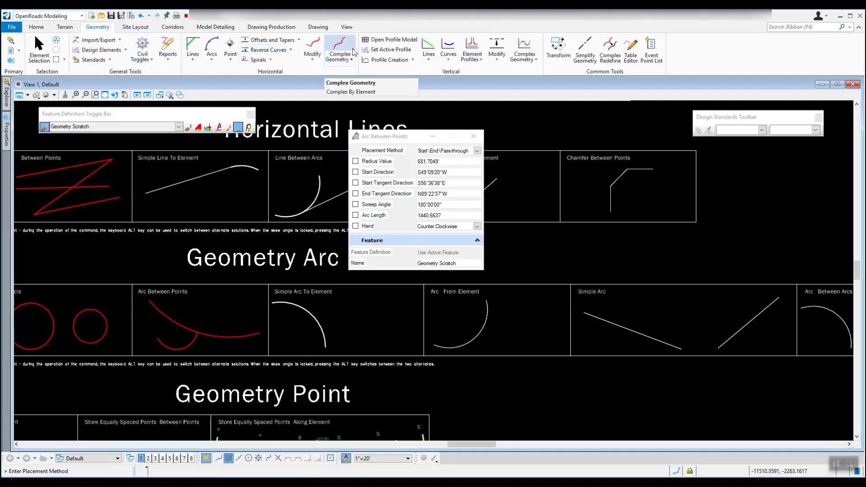
# Draw a Simple Arc To Element from the white arc in its cell, with a locked 750-foot radius and Trim/Extend set to Back
pyautogui.click(213, 60)
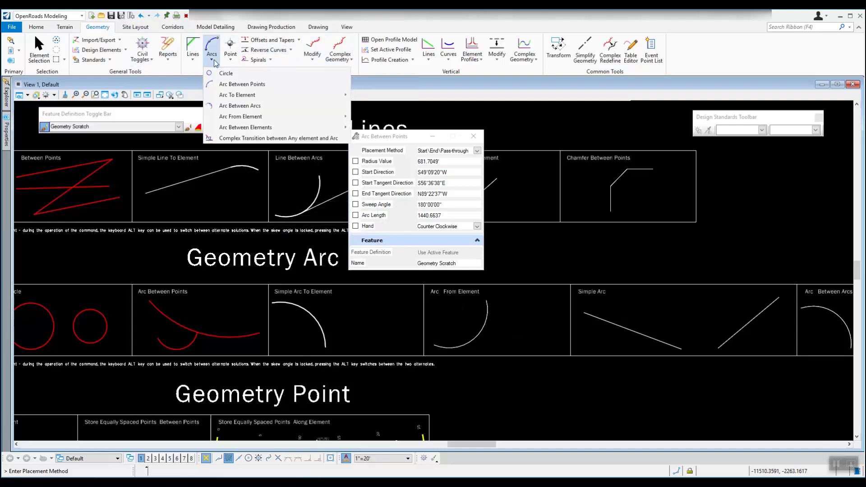
pyautogui.moveTo(235, 97)
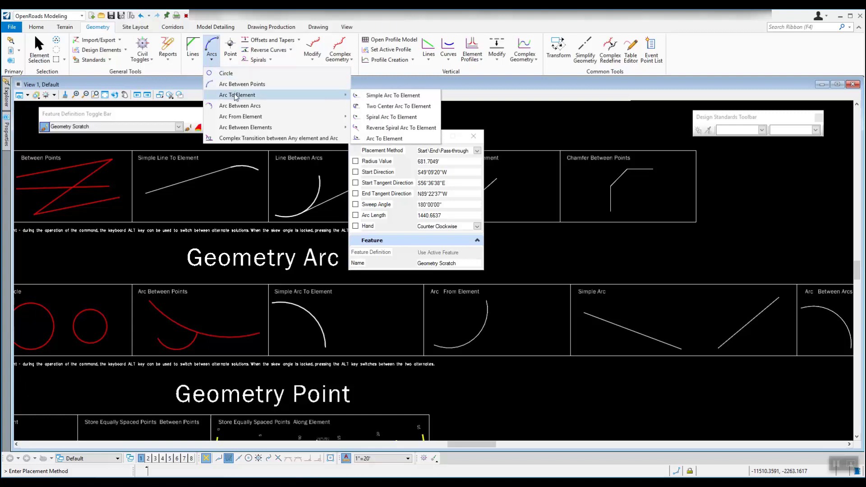
pyautogui.click(409, 96)
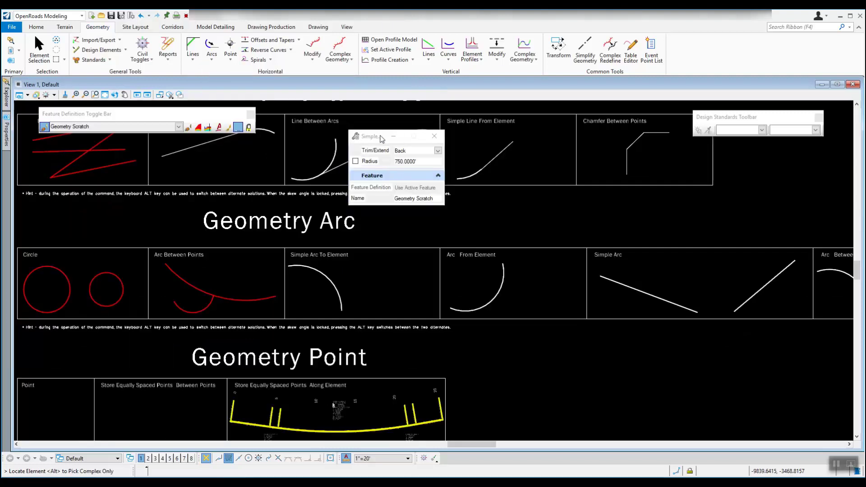
pyautogui.moveTo(381, 139); pyautogui.dragTo(395, 161)
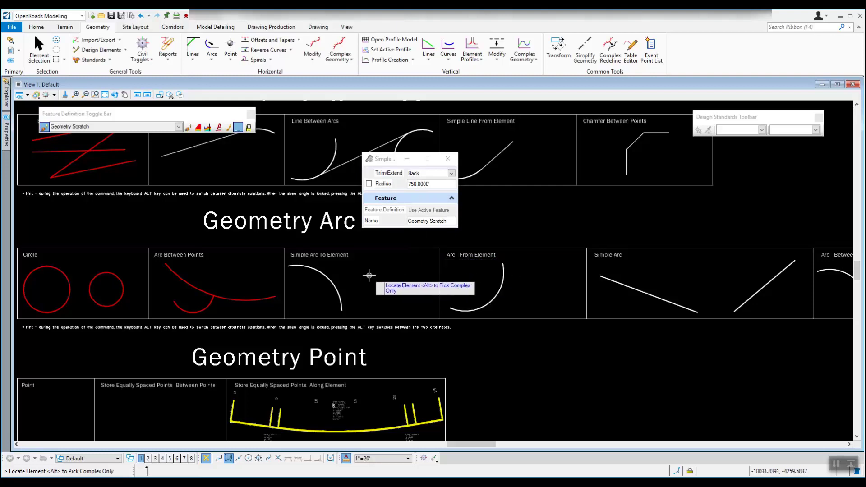
pyautogui.click(321, 273)
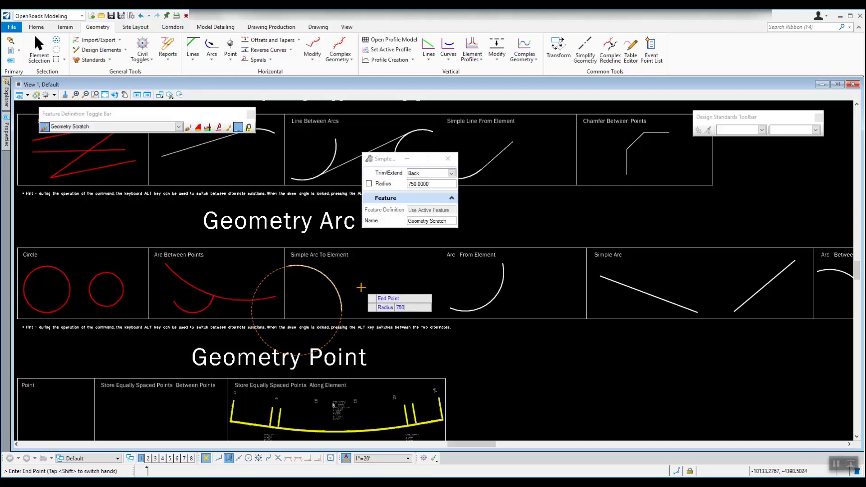
pyautogui.write('750')
pyautogui.press('Return')
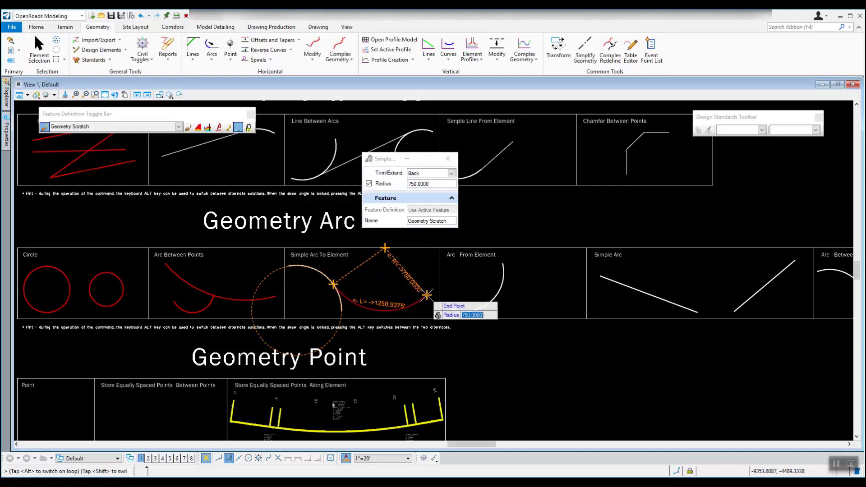
pyautogui.click(427, 294)
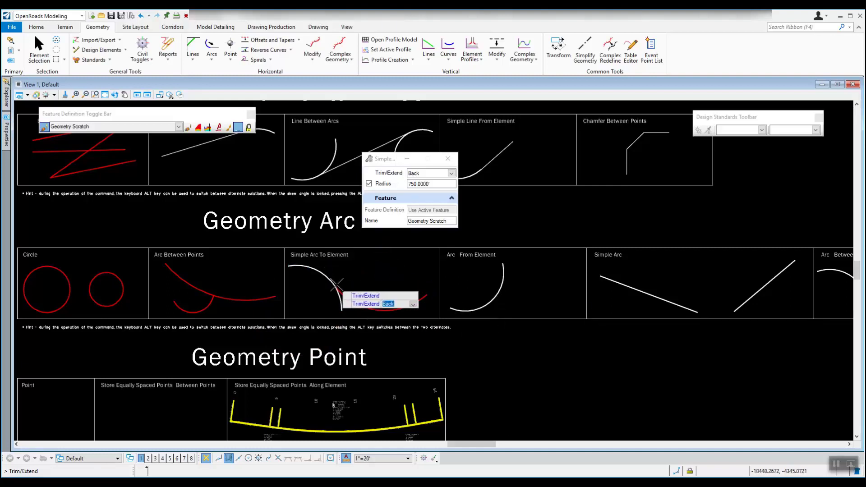
pyautogui.click(371, 275)
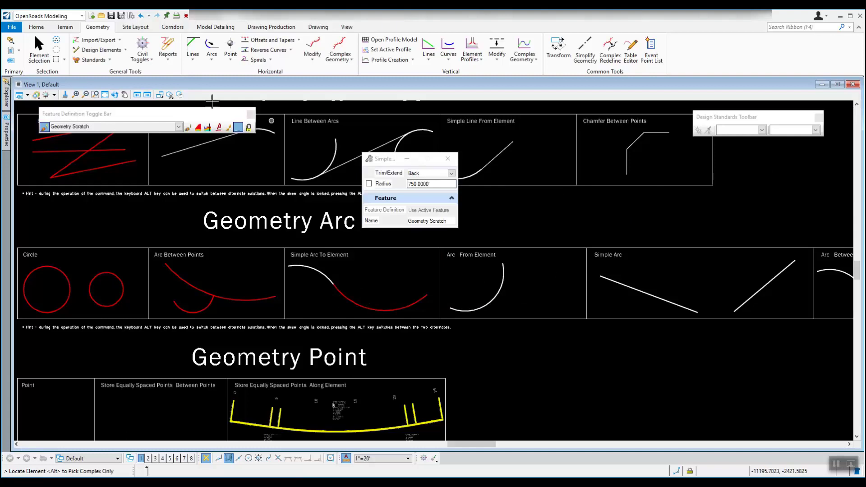
# Select the new arc in the Simple Arc To Element cell to check its radius and handles, and clear the selection
pyautogui.click(39, 48)
pyautogui.click(362, 309)
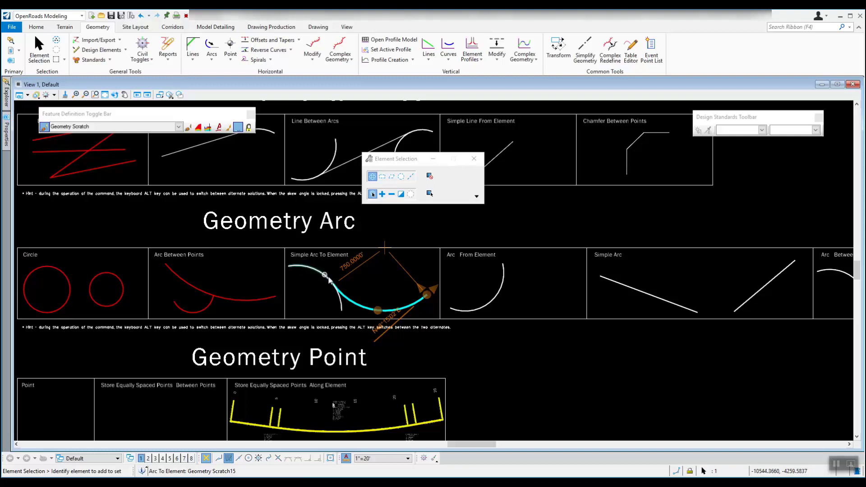
pyautogui.click(515, 312)
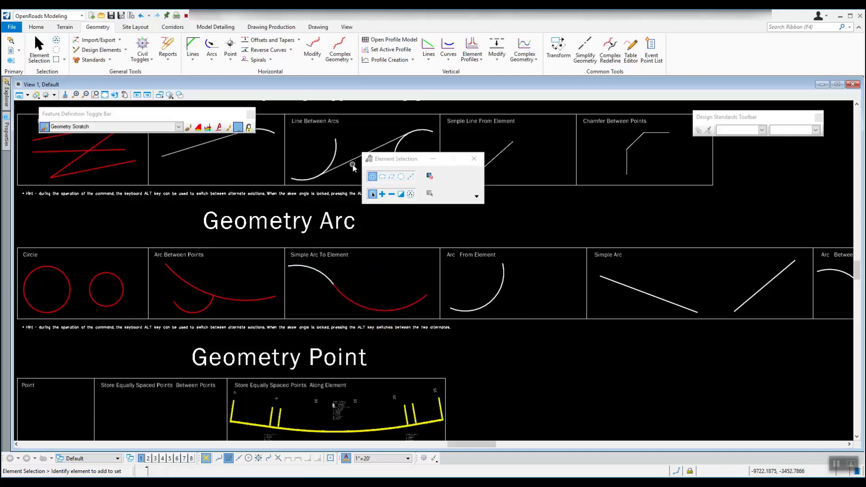
# Draw a Simple Arc From Element off the white arc in the Arc From Element cell, radius about 425 feet, with Trim/Extend Back
pyautogui.moveTo(582, 314)
pyautogui.mouseDown(button='middle')
pyautogui.moveTo(413, 296)
pyautogui.moveTo(348, 186)
pyautogui.mouseUp(button='middle')
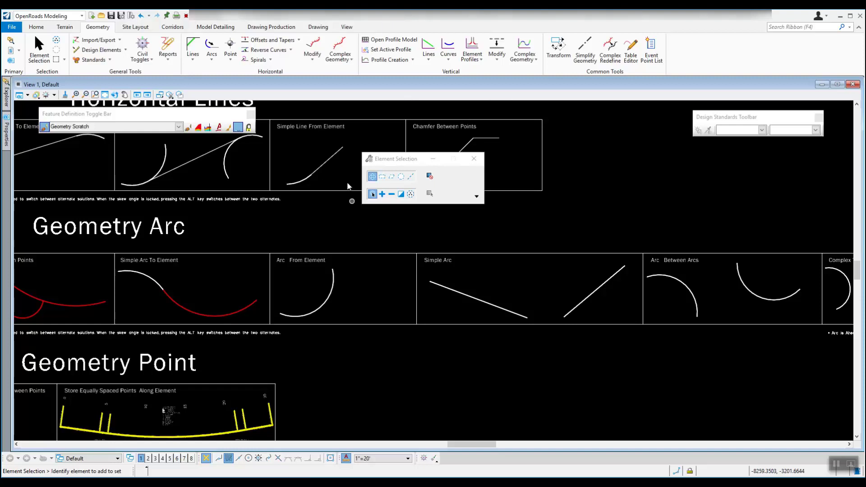
pyautogui.click(215, 62)
pyautogui.moveTo(236, 100)
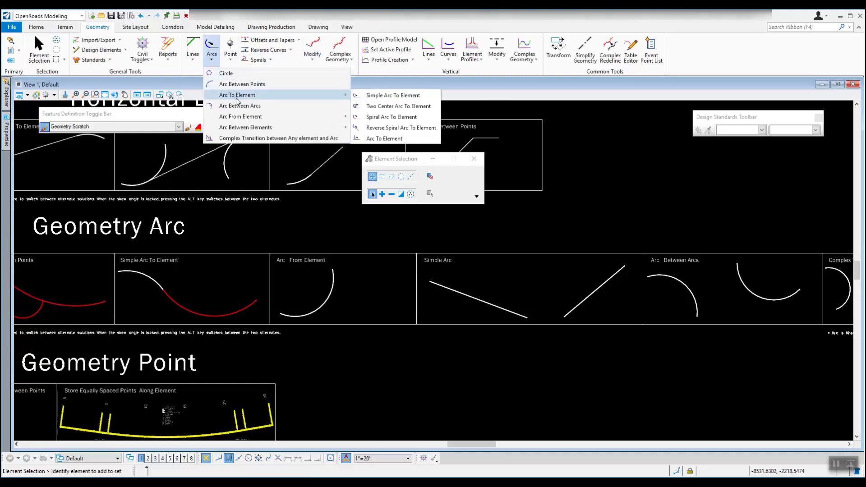
pyautogui.moveTo(240, 118)
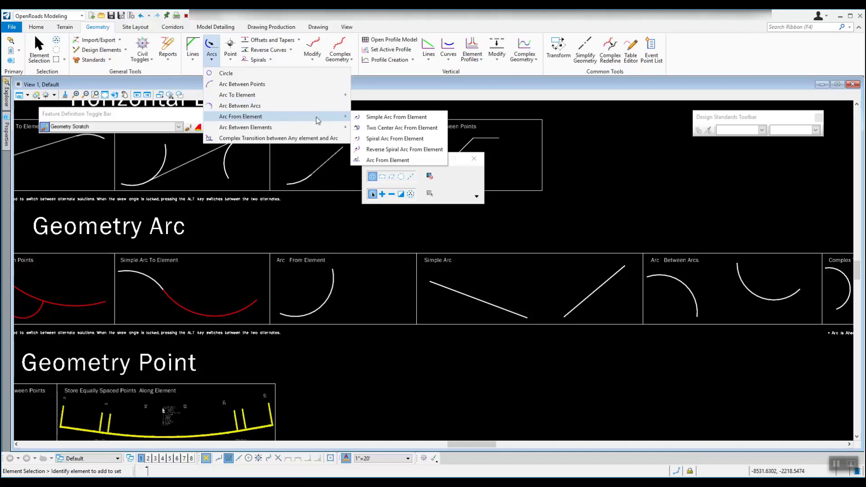
pyautogui.click(413, 118)
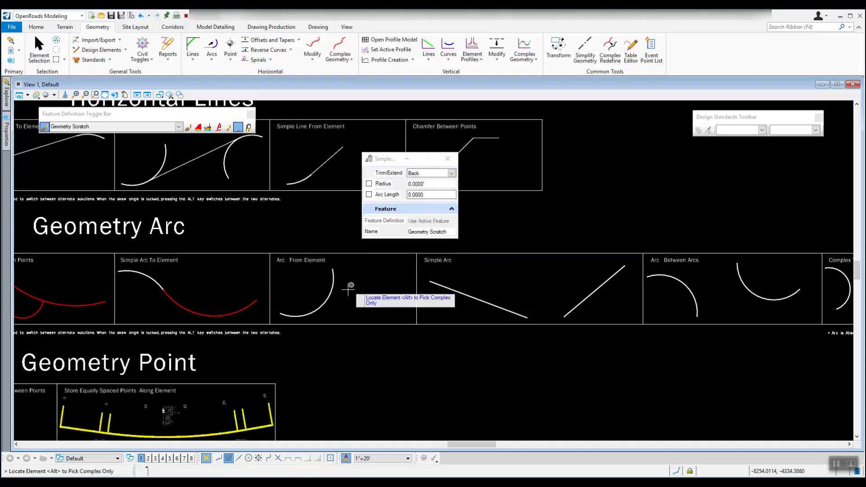
pyautogui.click(325, 301)
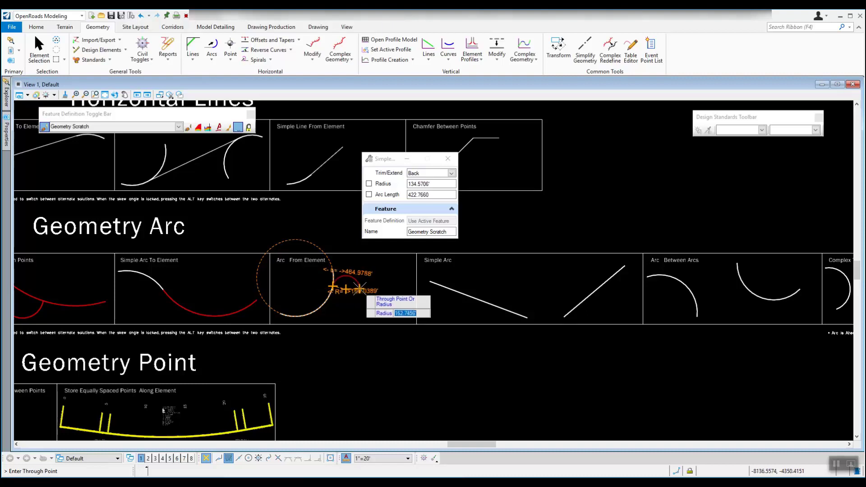
pyautogui.click(402, 285)
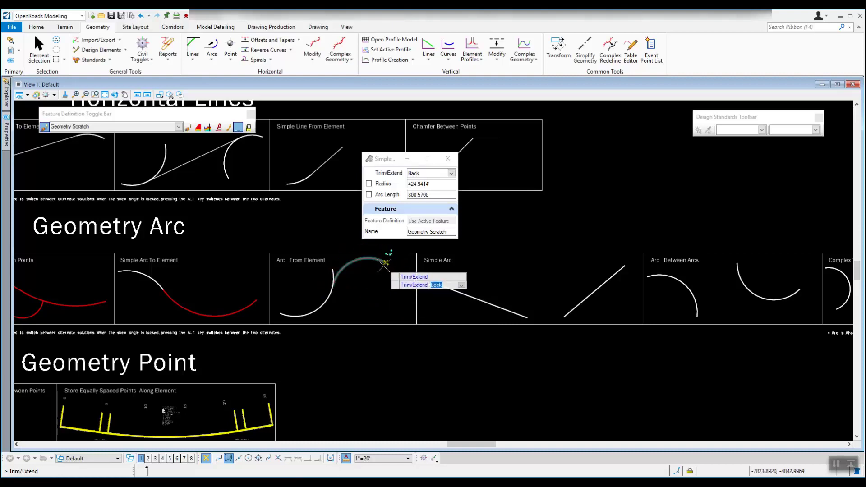
pyautogui.click(359, 284)
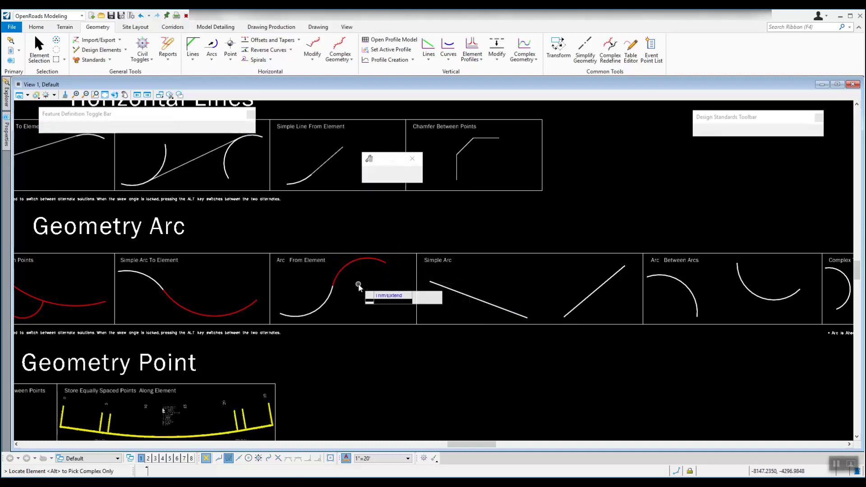
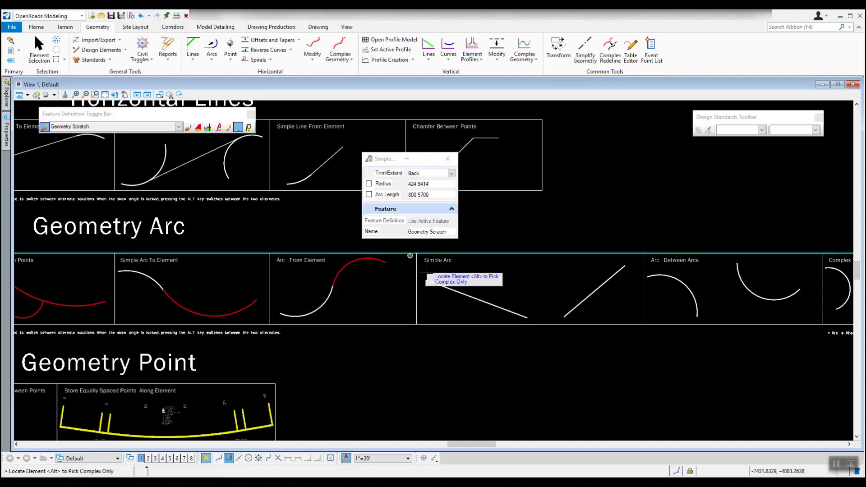
pyautogui.moveTo(518, 302); pyautogui.dragTo(389, 314, button='middle')
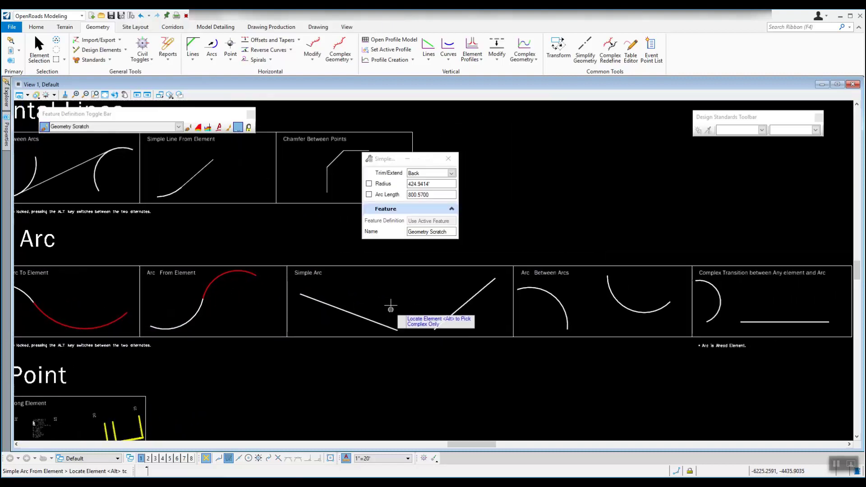
# Draw a Simple Arc between the two white lines in the Simple Arc cell, with a locked 1000-foot radius and Trim/Extend set to Both
pyautogui.click(218, 66)
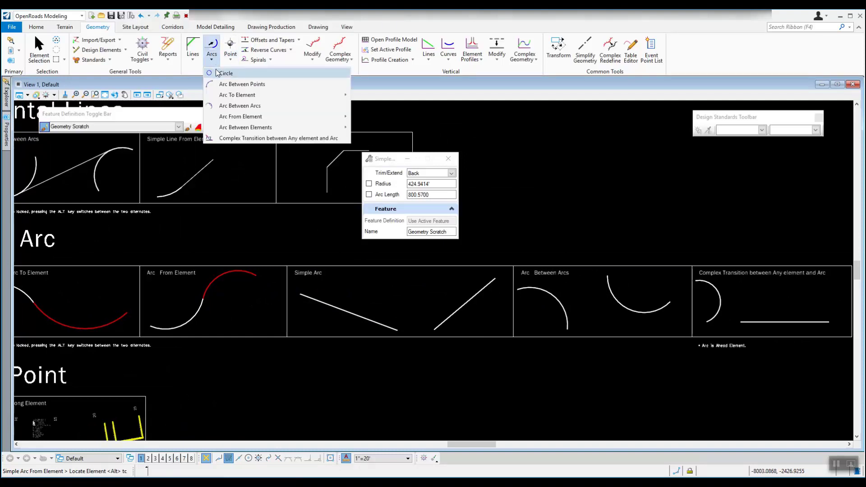
pyautogui.moveTo(261, 128)
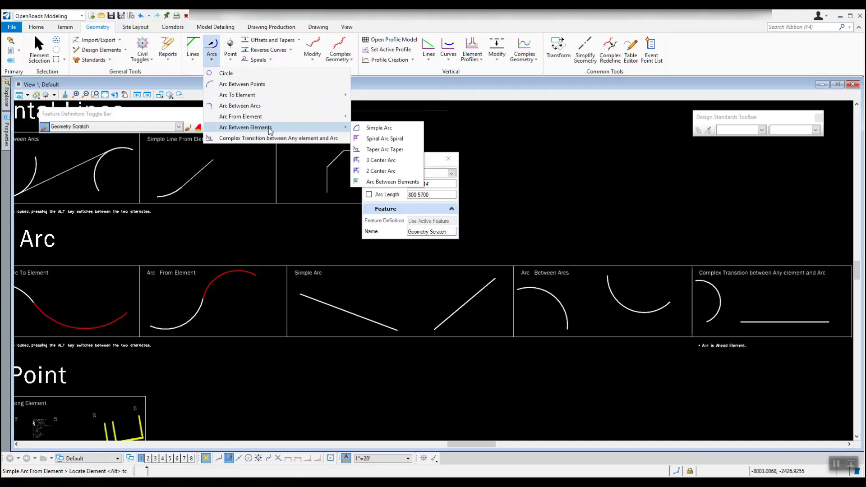
pyautogui.click(390, 128)
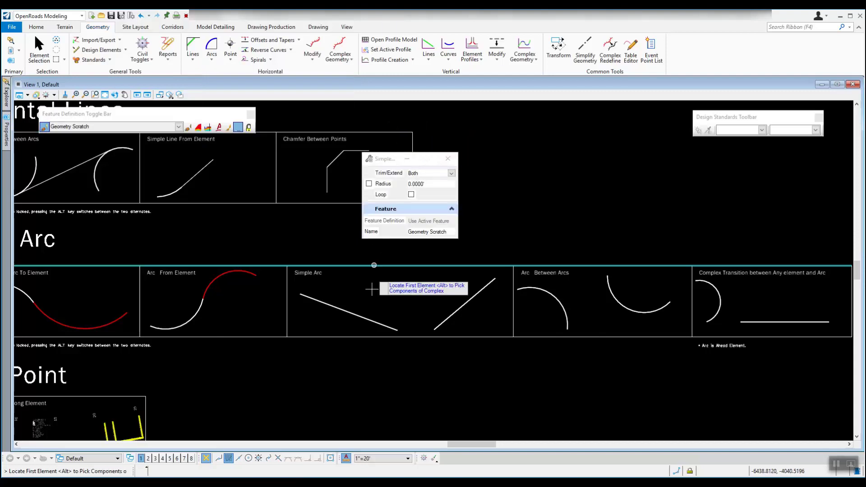
pyautogui.click(452, 174)
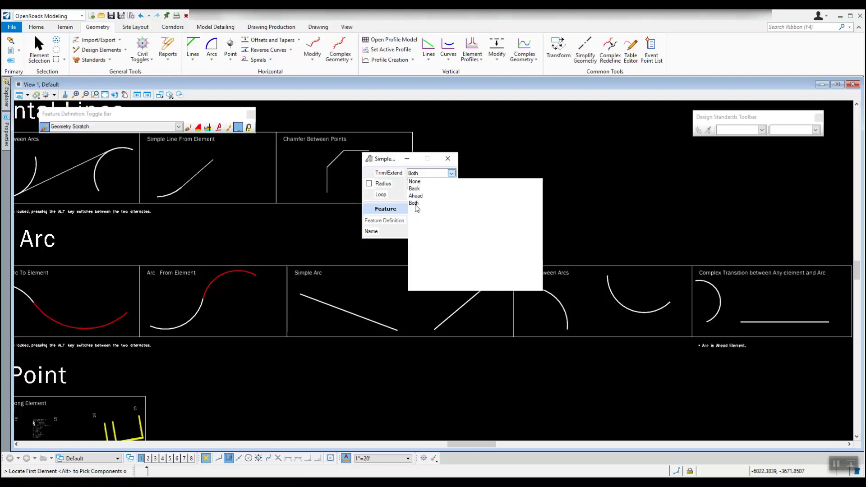
pyautogui.click(414, 203)
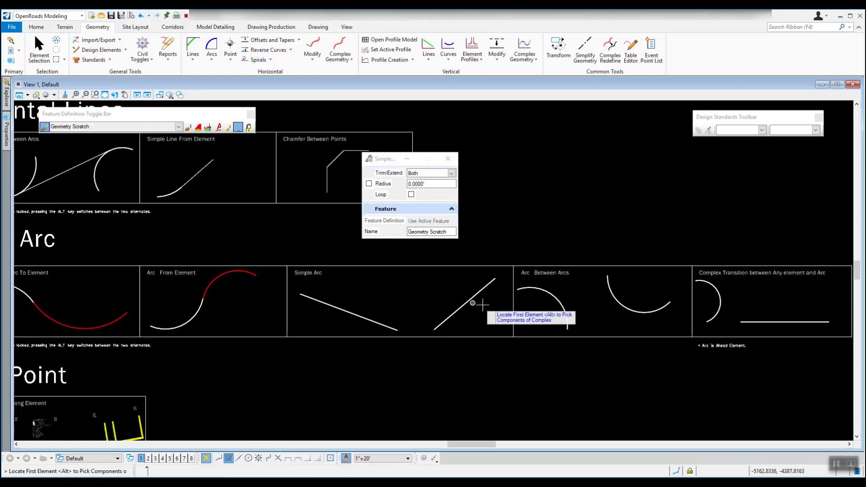
pyautogui.click(450, 305)
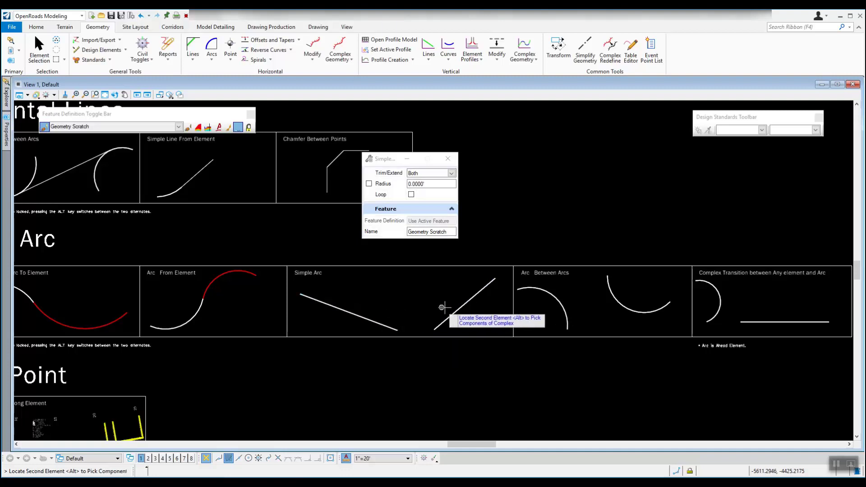
pyautogui.click(460, 307)
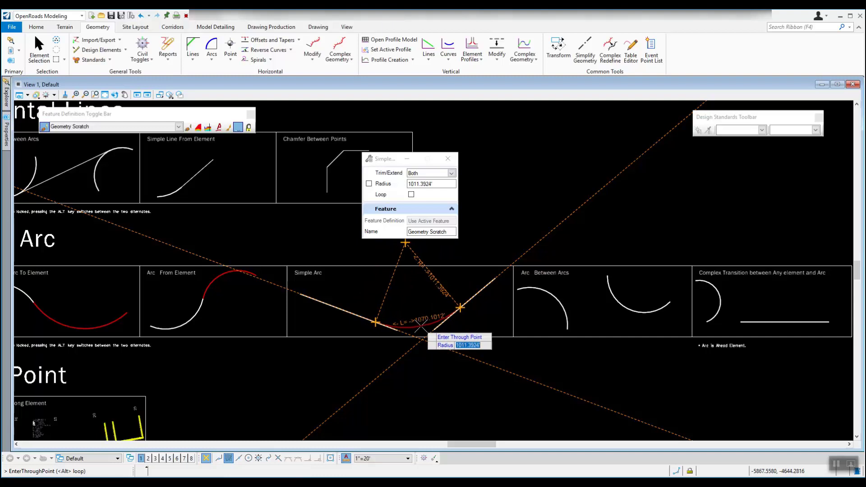
pyautogui.write('000')
pyautogui.press('Return')
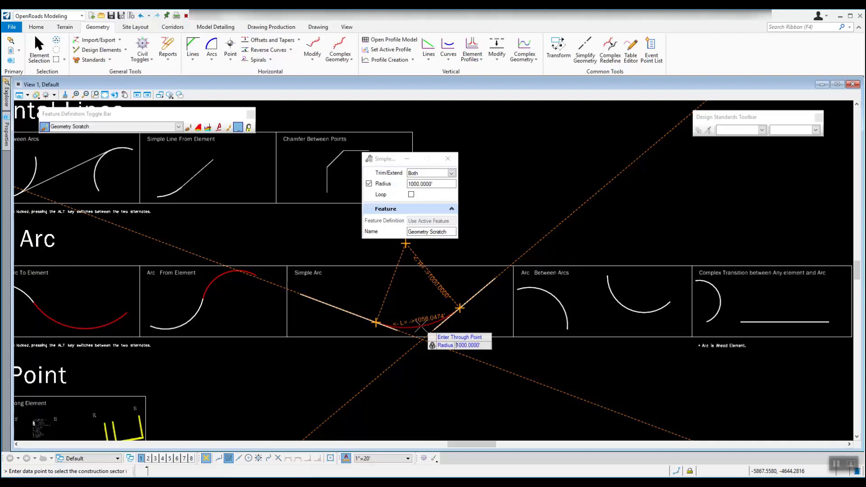
pyautogui.click(408, 293)
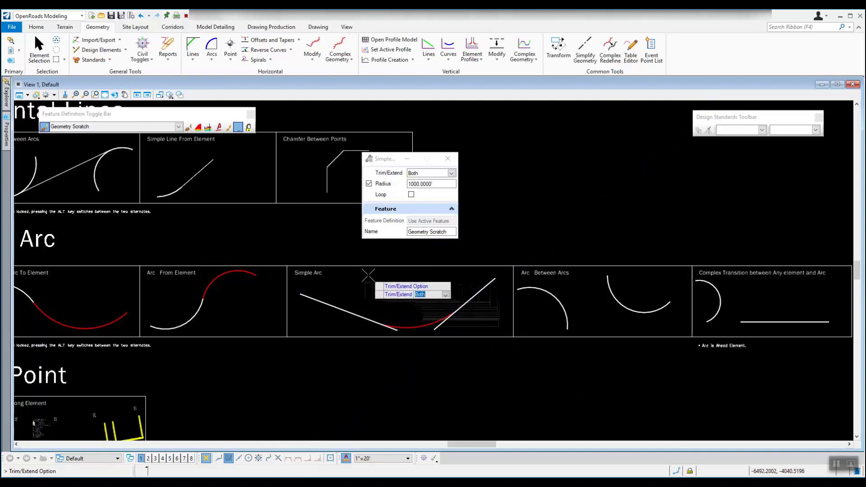
pyautogui.click(381, 286)
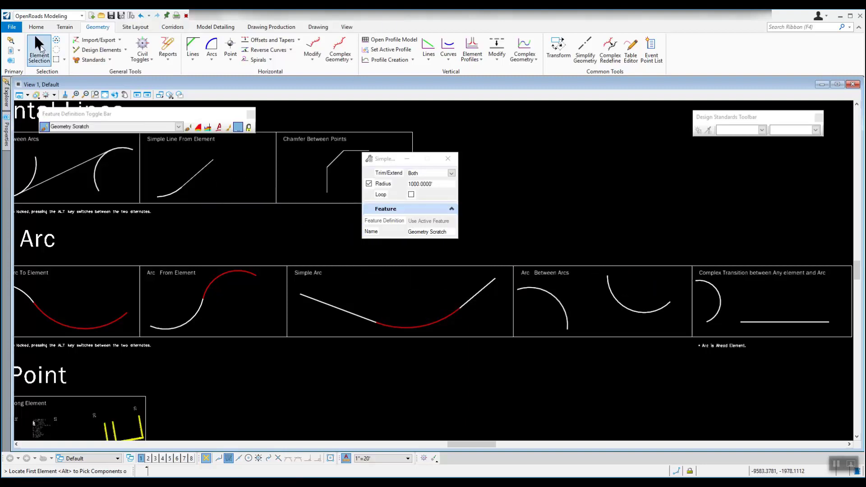
# Select the new arc in the Simple Arc cell to check its radius, and clear the selection
pyautogui.click(39, 50)
pyautogui.click(419, 325)
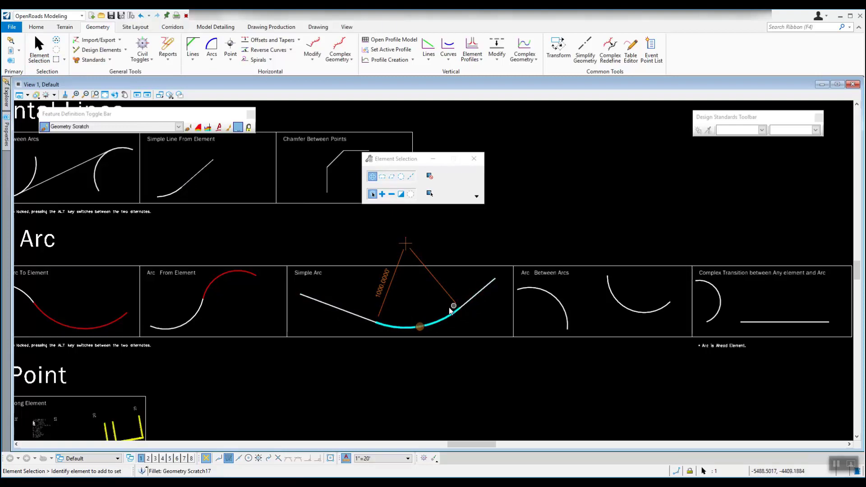
pyautogui.click(413, 297)
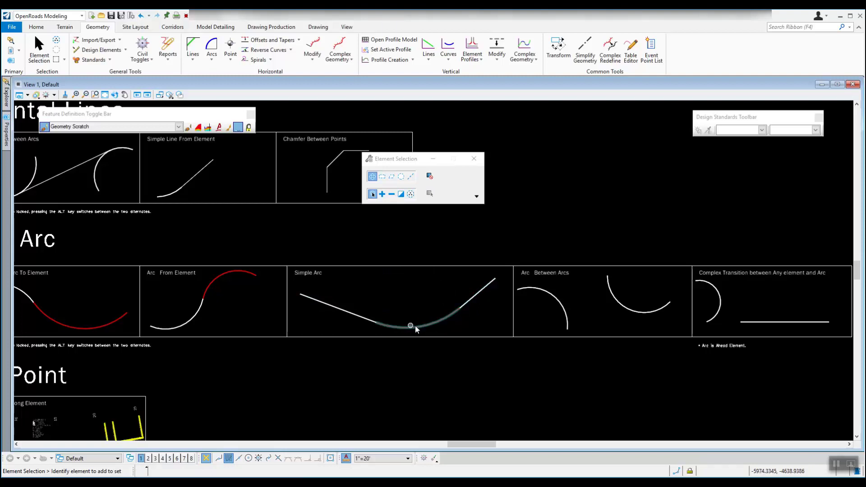
# Start the Arc Between Arcs tool for its practice cell and set both the Back and Ahead Transition types to None
pyautogui.click(850, 444)
pyautogui.click(211, 46)
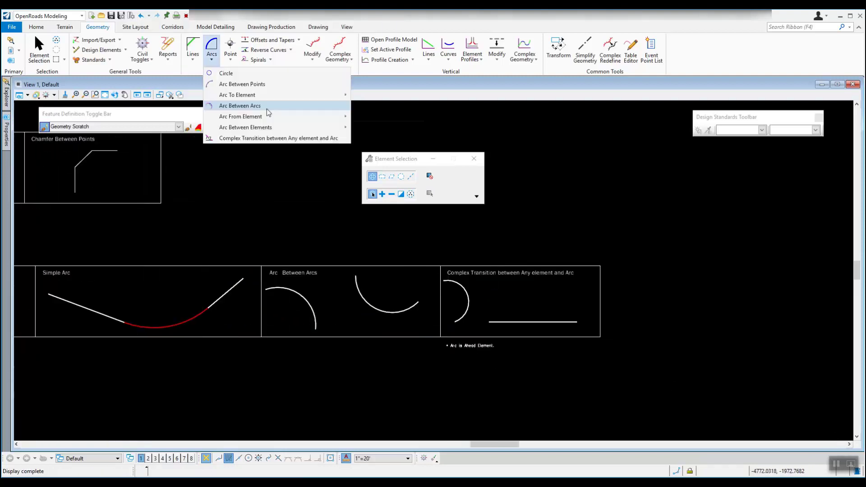
pyautogui.click(267, 107)
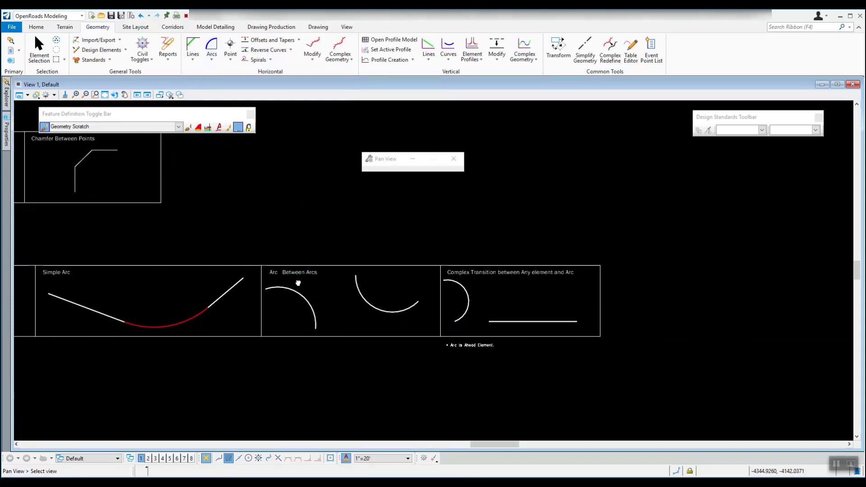
pyautogui.moveTo(333, 282); pyautogui.dragTo(419, 276, button='middle')
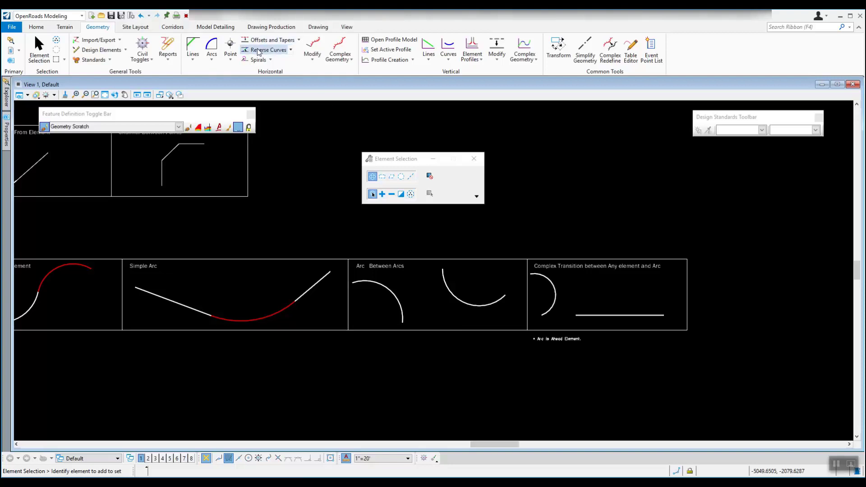
pyautogui.click(212, 49)
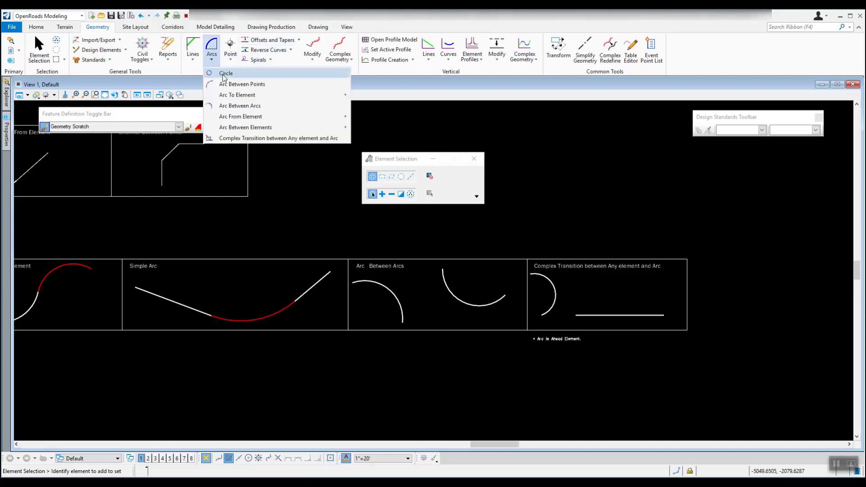
pyautogui.click(249, 109)
pyautogui.moveTo(384, 162); pyautogui.dragTo(172, 145)
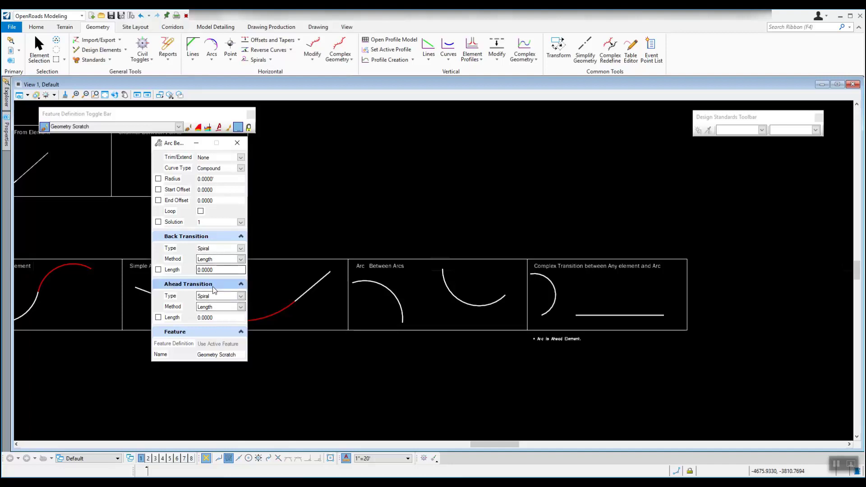
pyautogui.click(241, 249)
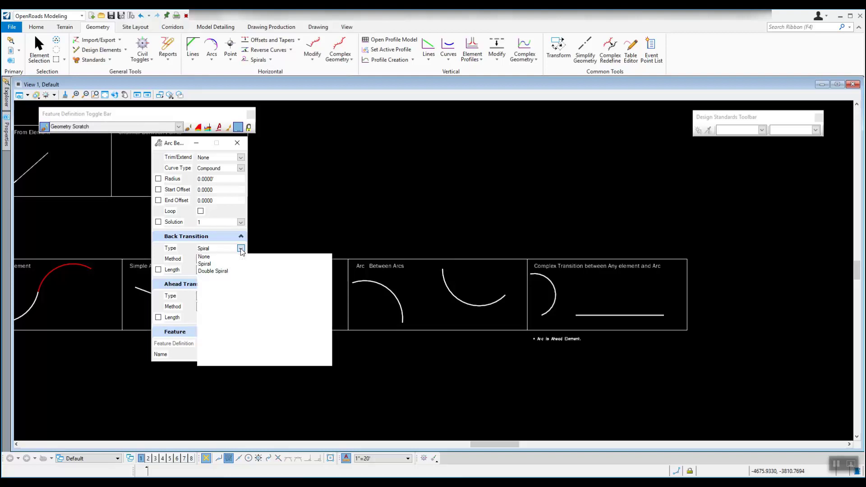
pyautogui.click(217, 257)
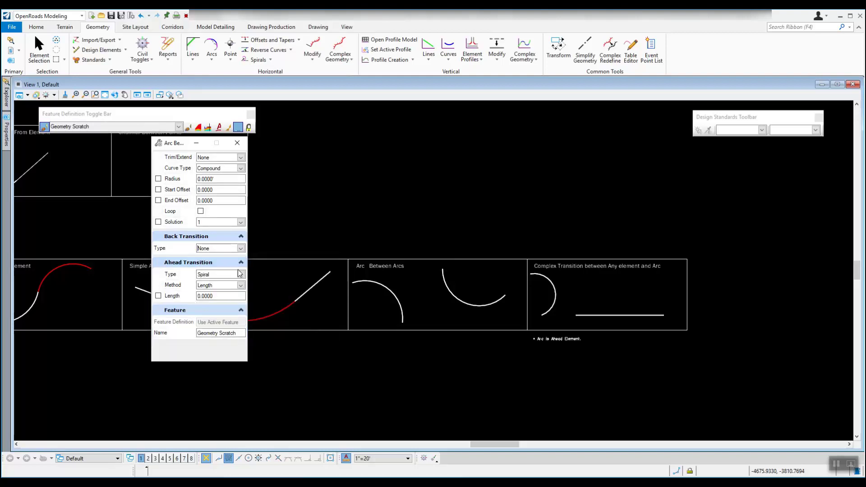
pyautogui.click(240, 275)
pyautogui.click(218, 283)
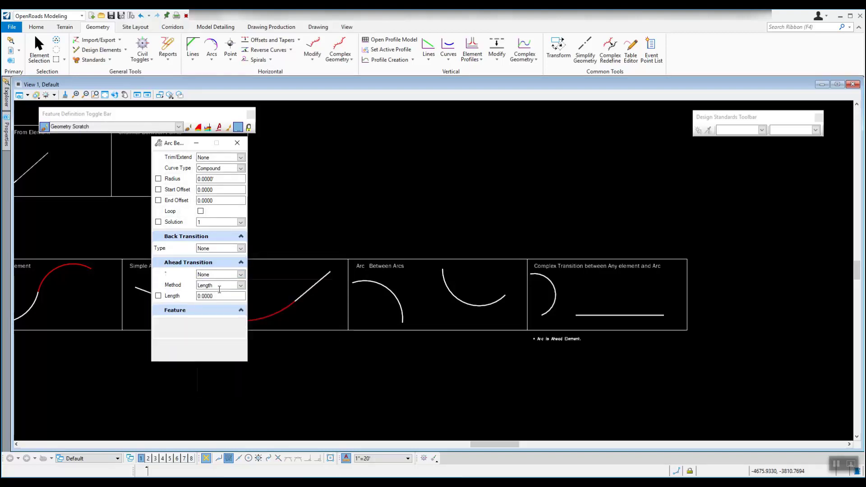
# Try the Spiral type with the Length method for the Ahead Transition, and return its type to None
pyautogui.click(240, 275)
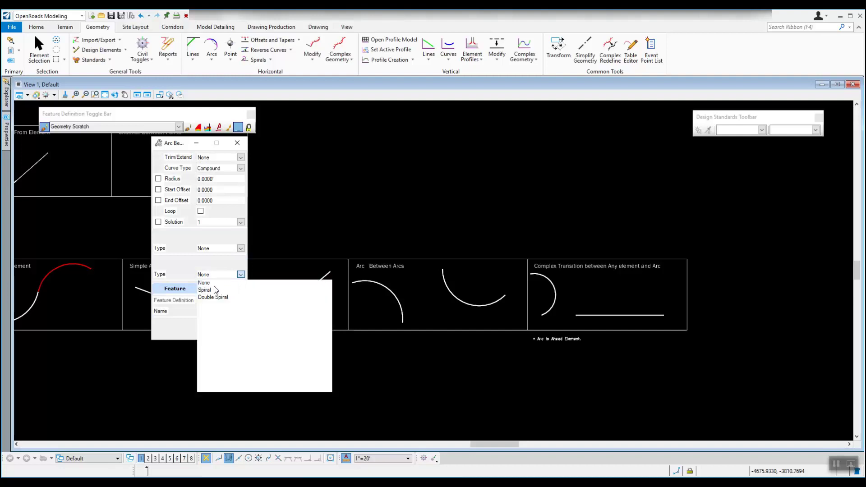
pyautogui.click(215, 289)
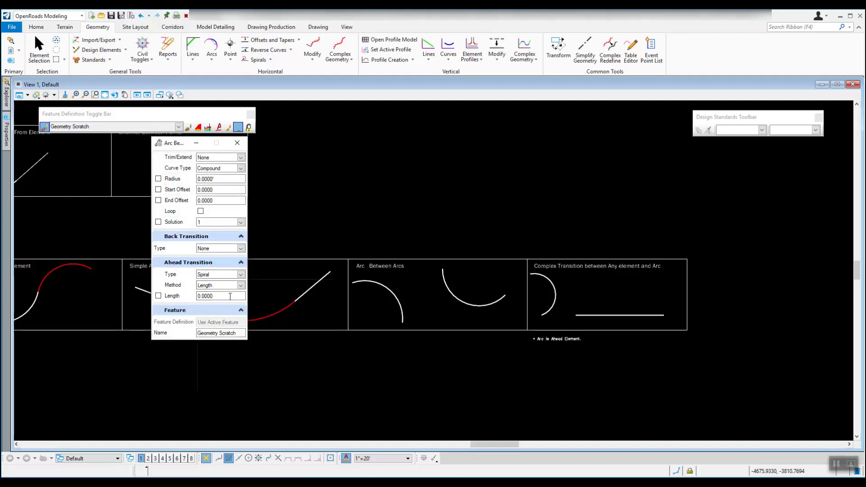
pyautogui.click(240, 286)
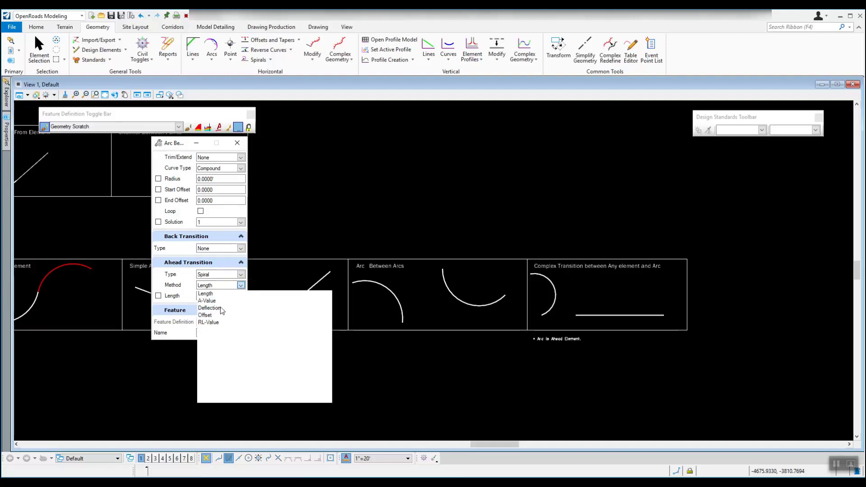
pyautogui.click(212, 294)
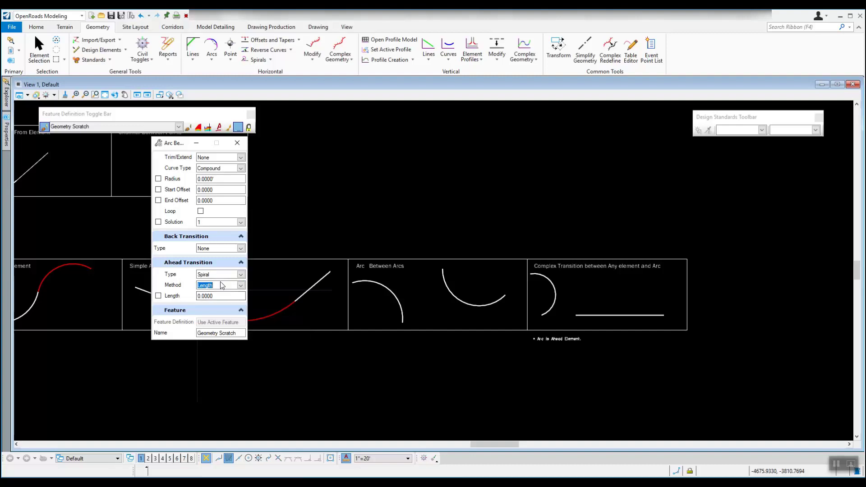
pyautogui.click(238, 275)
pyautogui.click(219, 283)
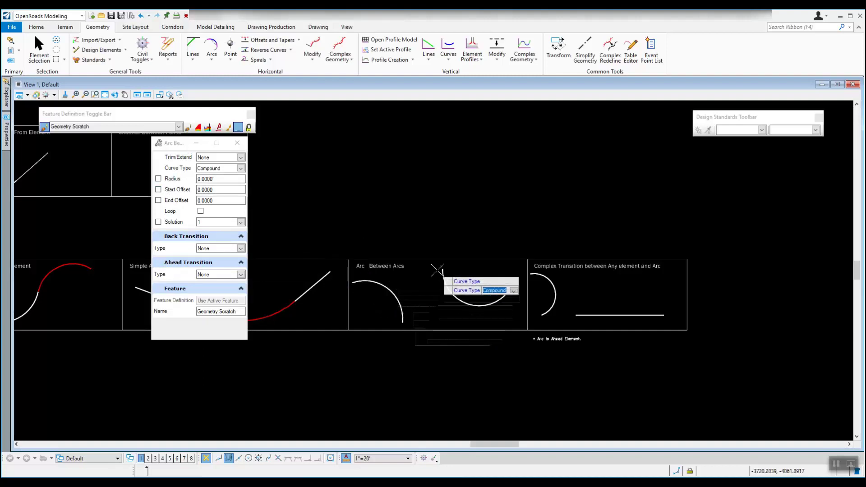
# Lock the start and end offsets at 0, set Trim/Extend to Both and keep the Curve Type as Compound for the arc between arcs
pyautogui.click(158, 189)
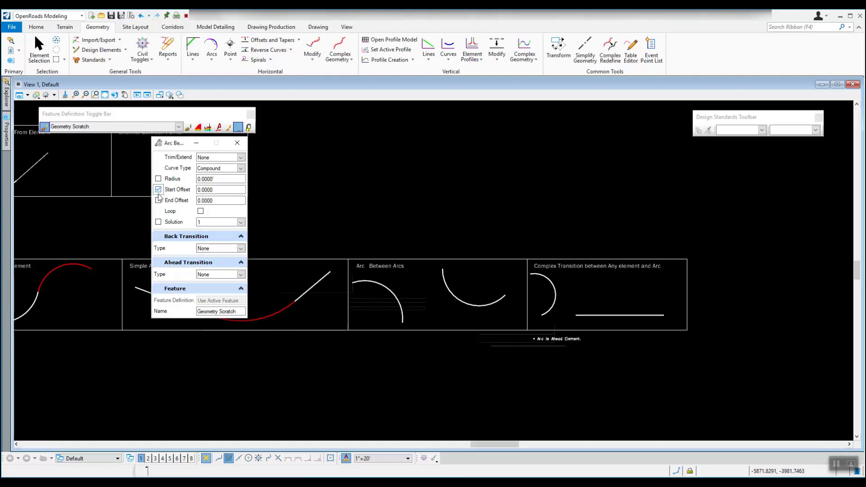
pyautogui.click(159, 201)
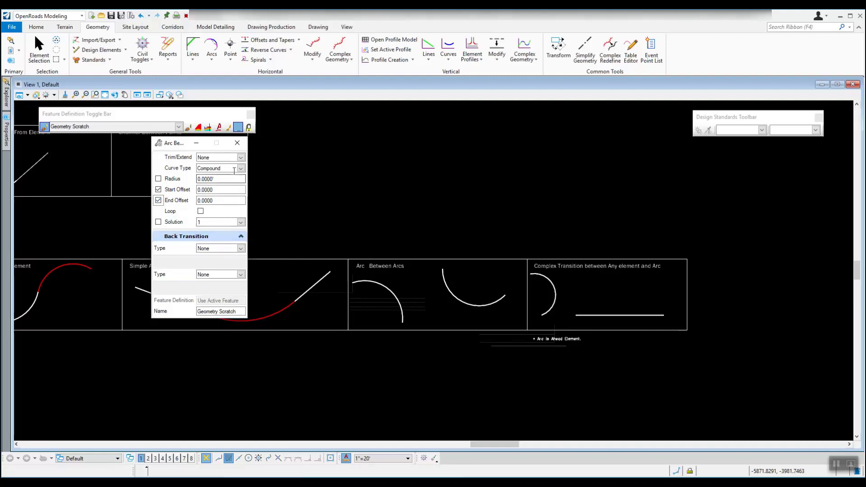
pyautogui.click(242, 157)
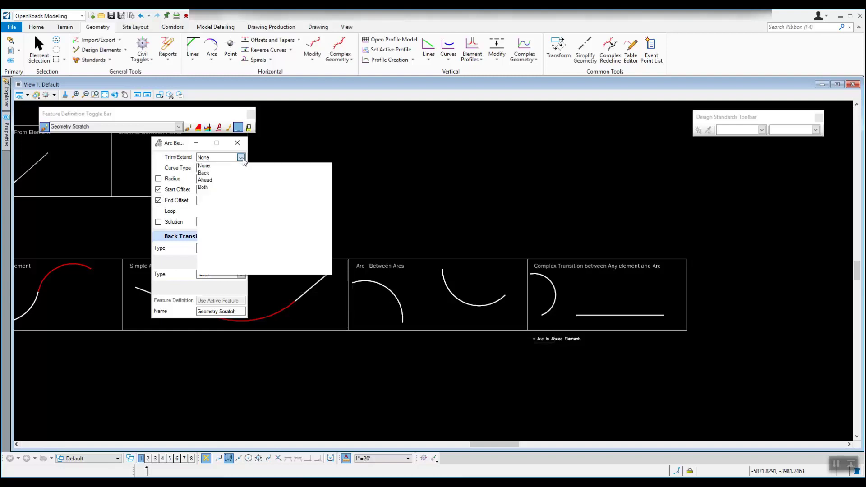
pyautogui.click(207, 186)
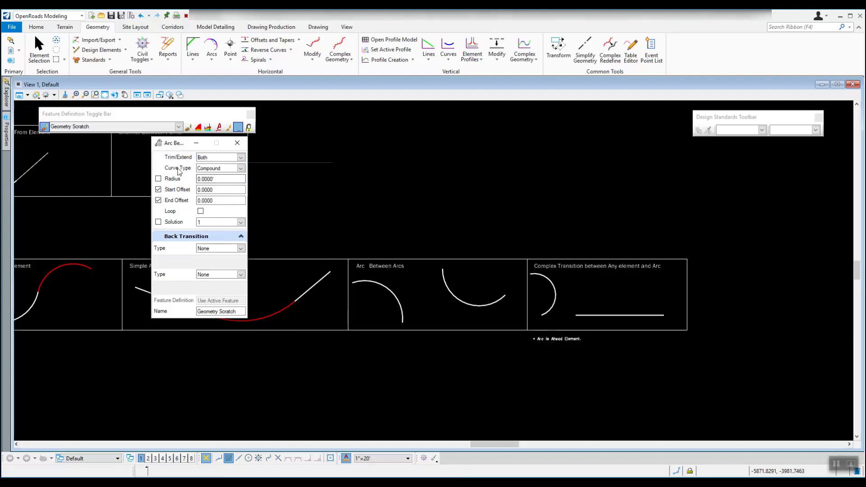
pyautogui.click(241, 168)
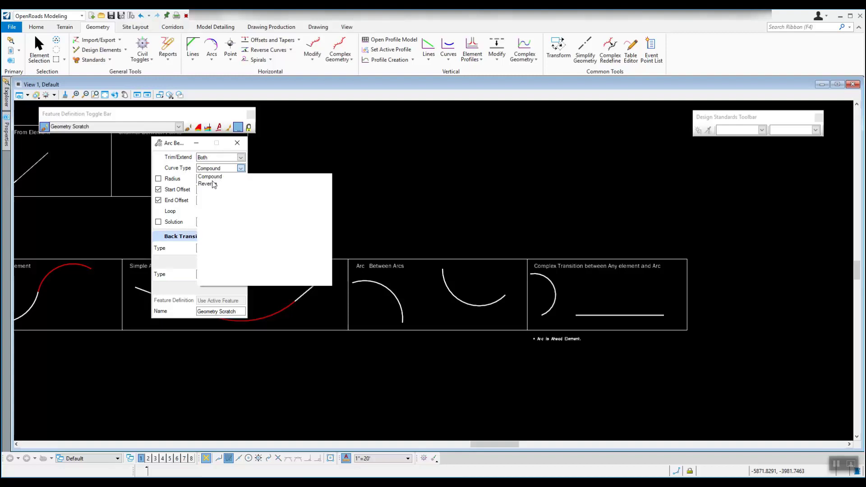
pyautogui.click(235, 176)
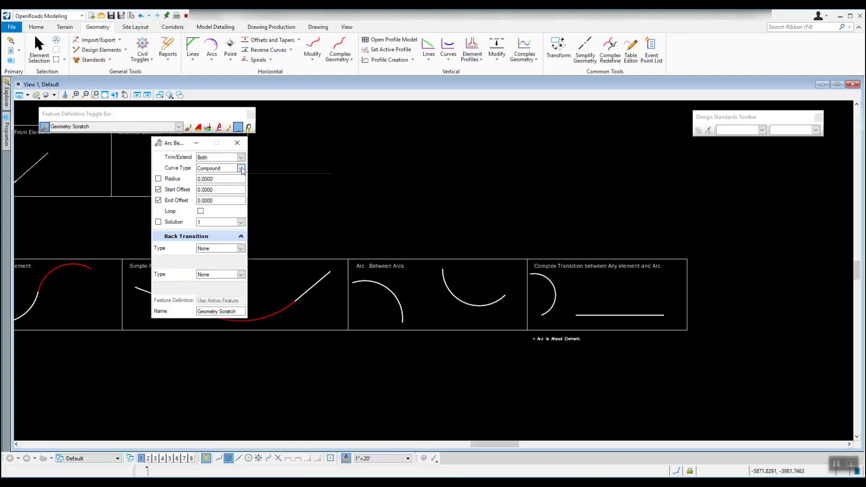
pyautogui.click(241, 167)
pyautogui.click(210, 176)
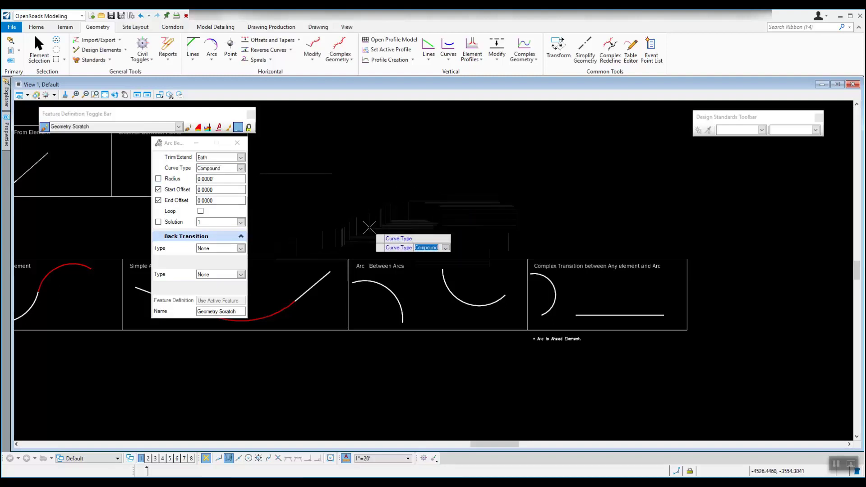
# Draw a compound arc with a radius of about 2019' between the two arcs in the Arc Between Arcs cell, with Trim/Extend Both
pyautogui.click(422, 194)
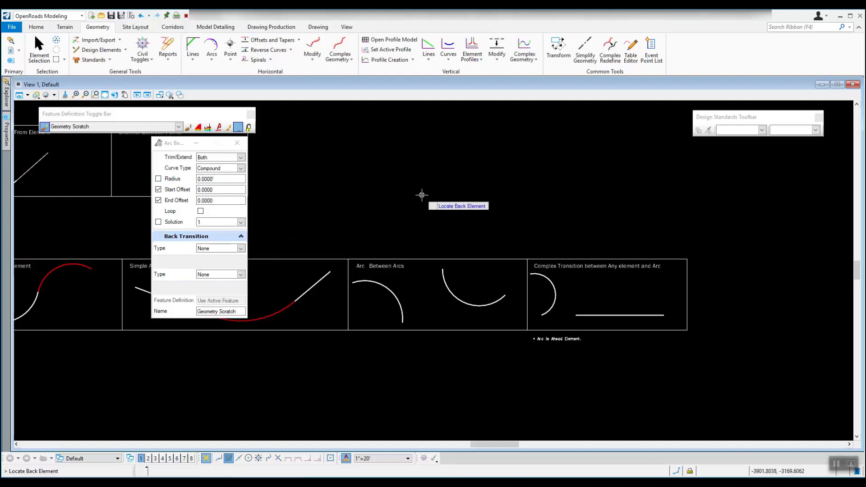
pyautogui.click(391, 290)
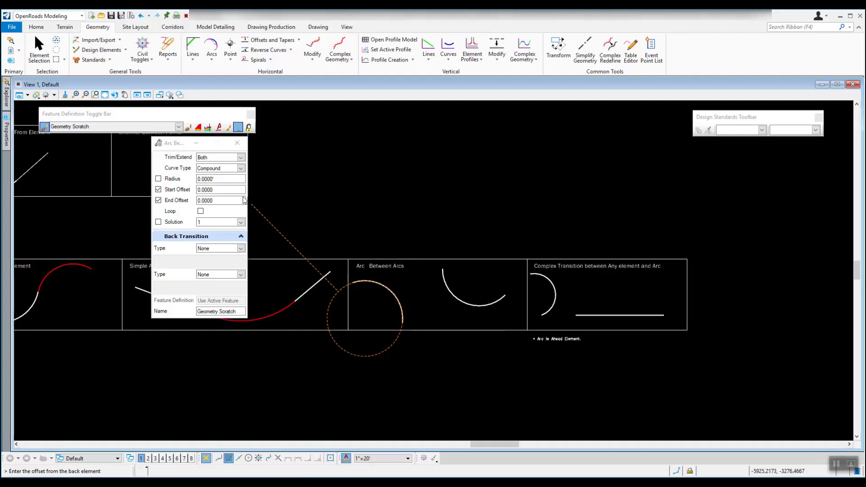
pyautogui.click(418, 300)
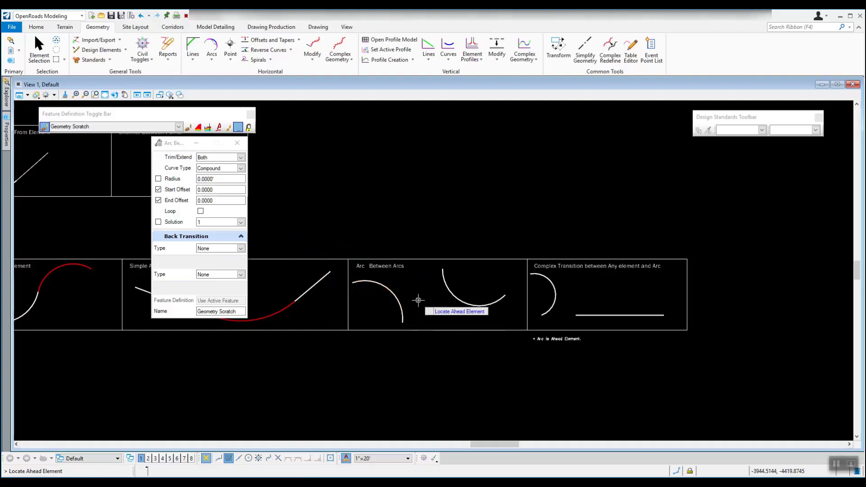
pyautogui.click(456, 297)
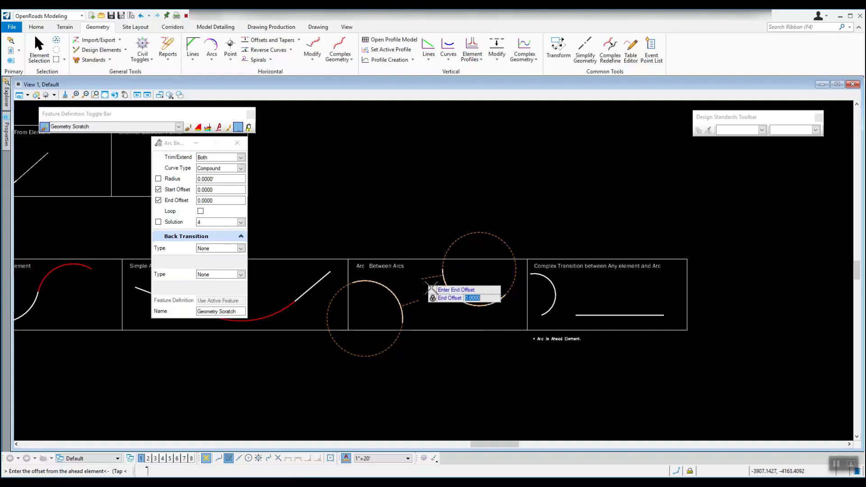
pyautogui.click(455, 309)
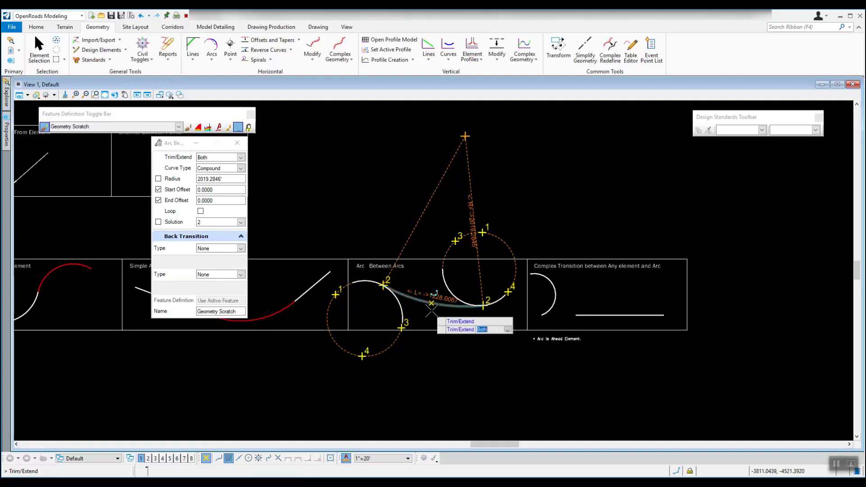
pyautogui.click(440, 316)
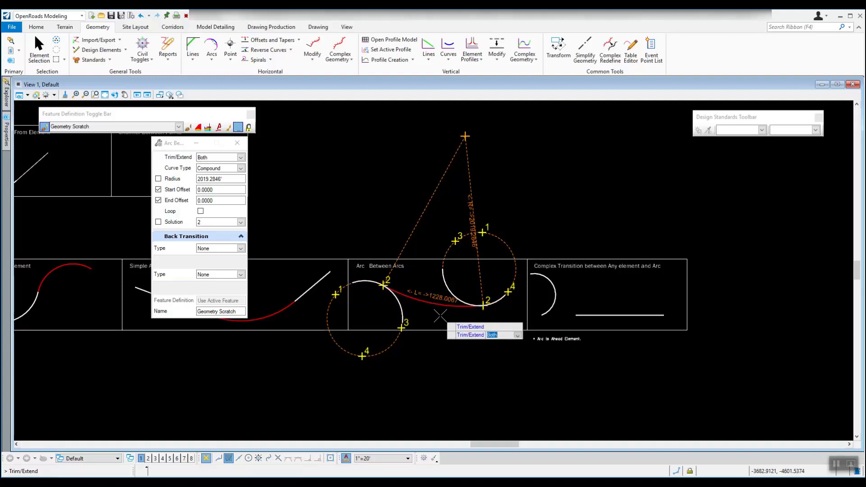
pyautogui.click(465, 318)
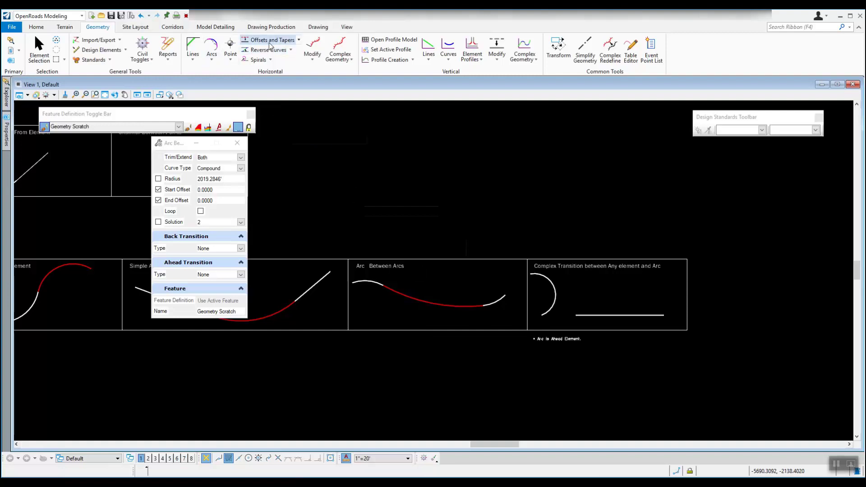
# Undo the compound arc and set the Curve Type to Reverse for the arc between arcs
pyautogui.click(141, 16)
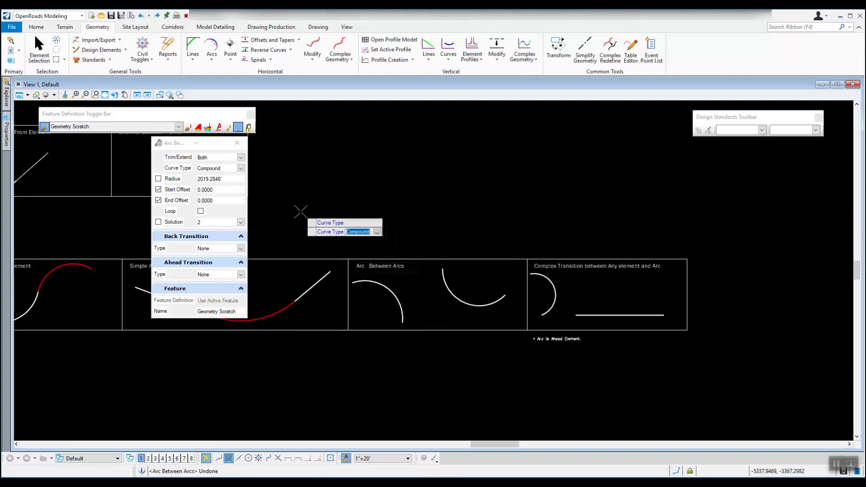
pyautogui.click(241, 168)
pyautogui.click(212, 184)
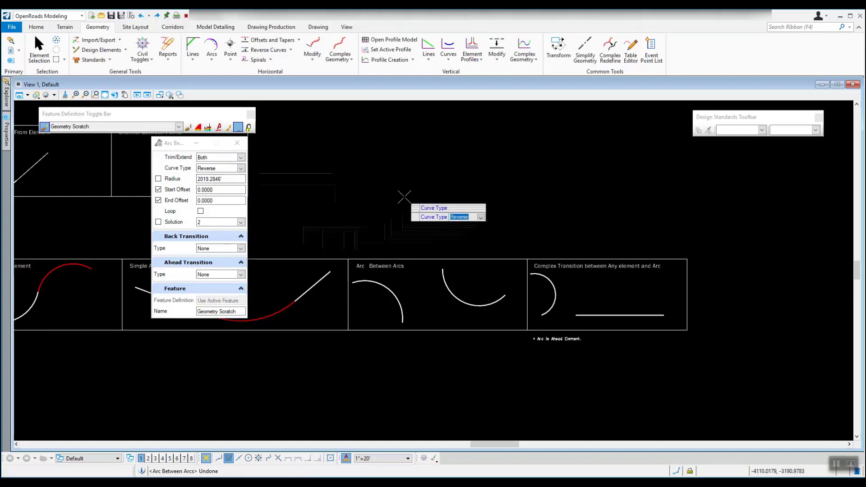
# Locate the left arc as the back element and the right arc as the ahead element, accepting the locked start offset
pyautogui.click(384, 184)
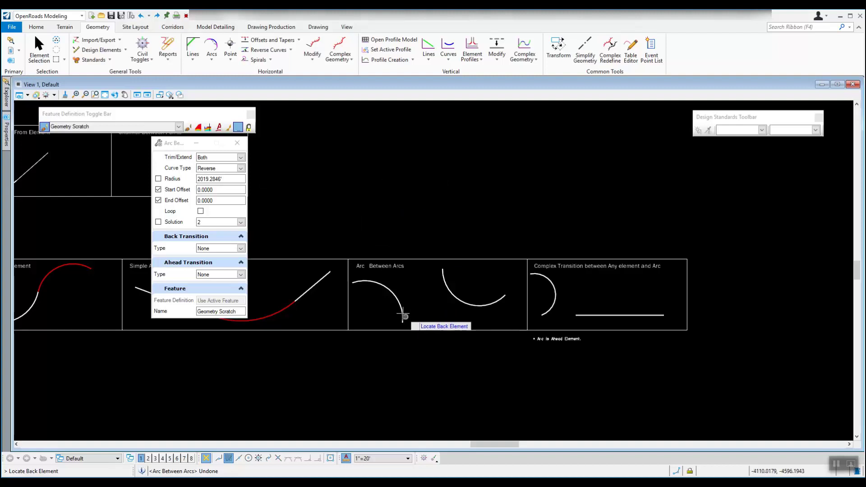
pyautogui.click(392, 292)
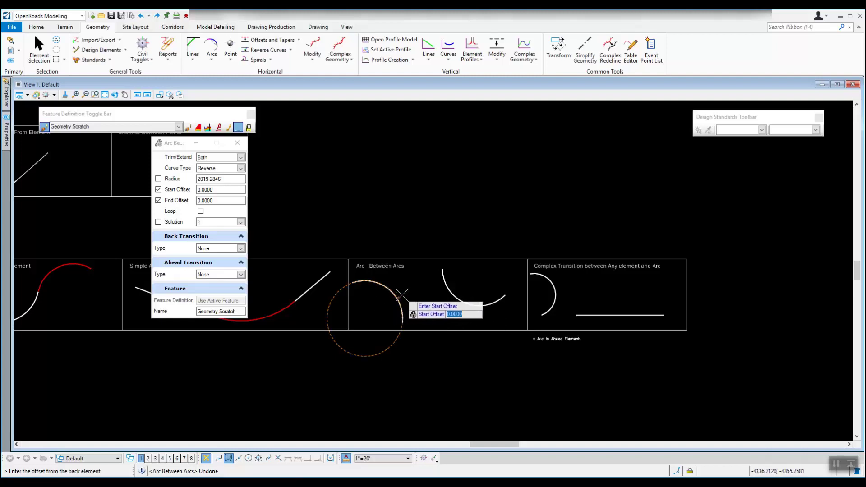
pyautogui.click(409, 297)
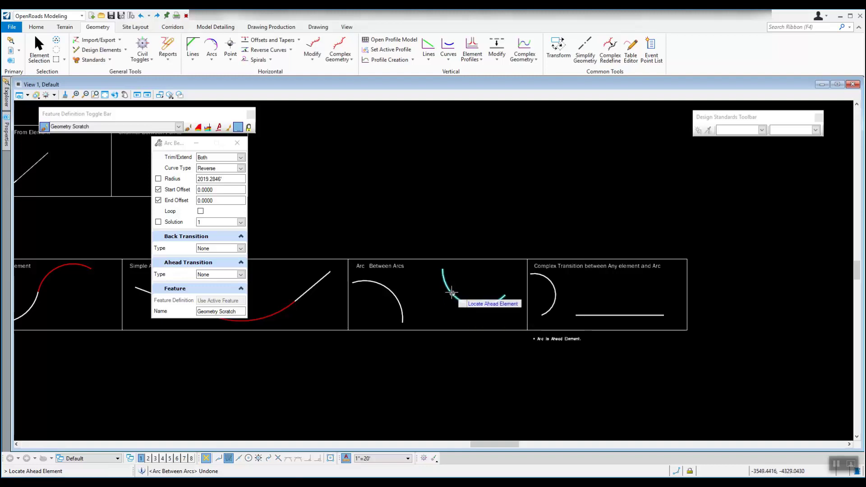
pyautogui.click(468, 302)
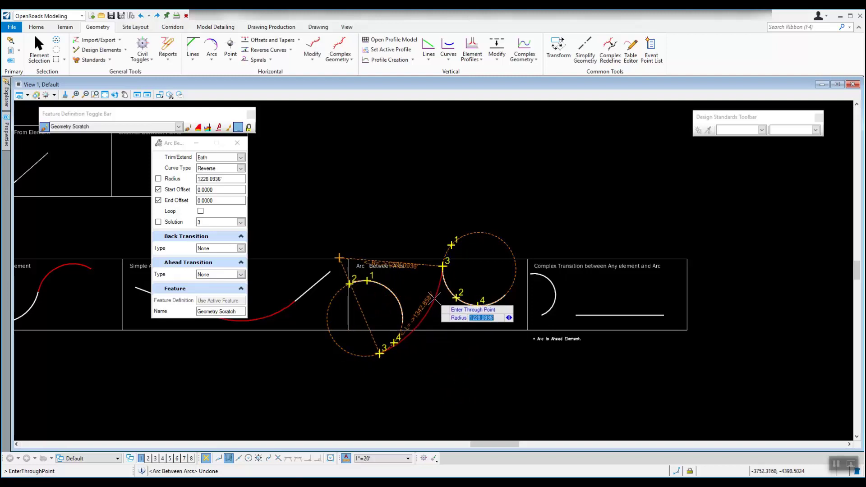
# Cycle the alternatives to solution 2, place the reverse arc with a radius of about 1659' and Trim/Extend Both, and end the tool
pyautogui.press('Right')
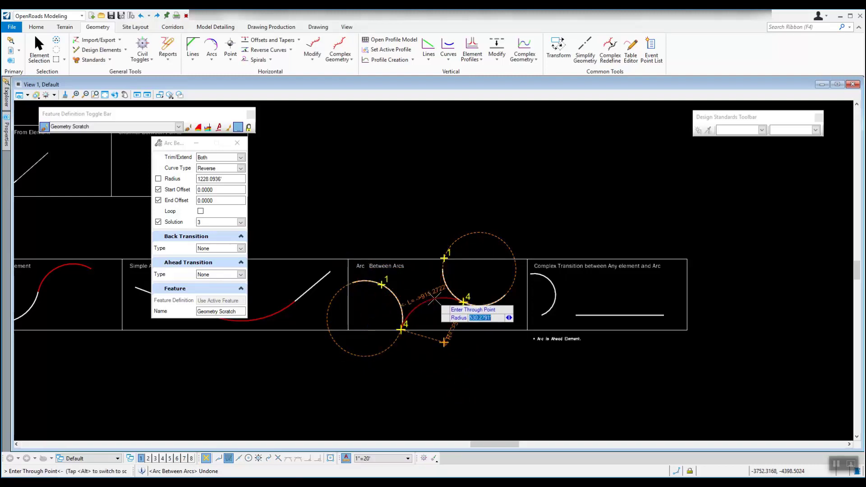
pyautogui.press('Right')
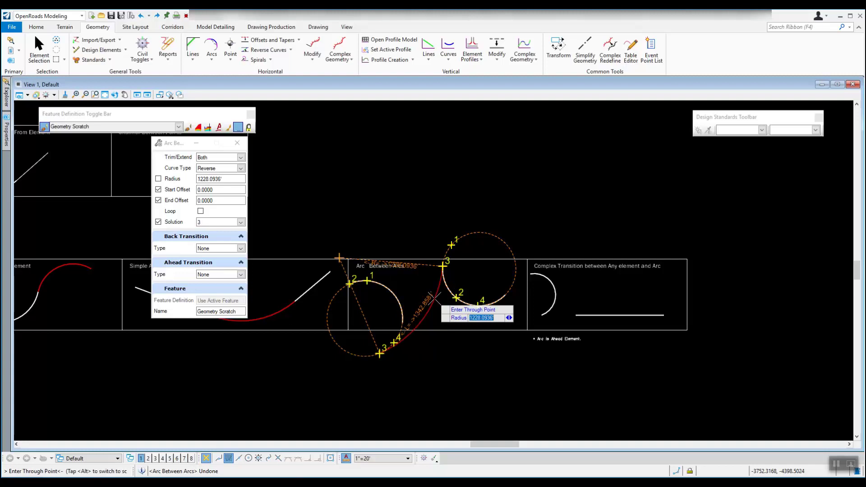
pyautogui.press('Right')
pyautogui.press('Right')
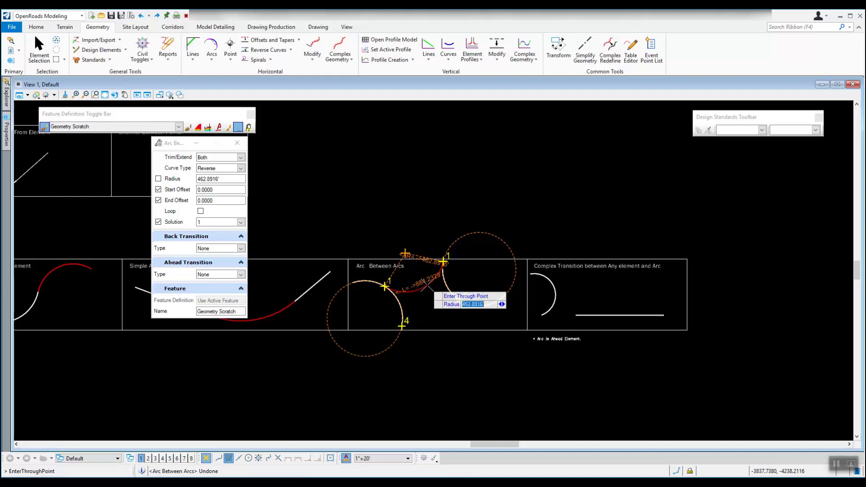
pyautogui.press('Right')
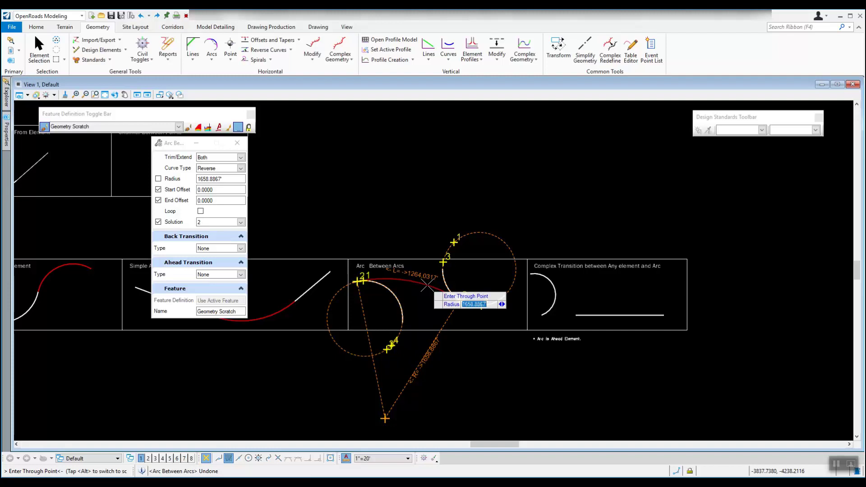
pyautogui.press('Down')
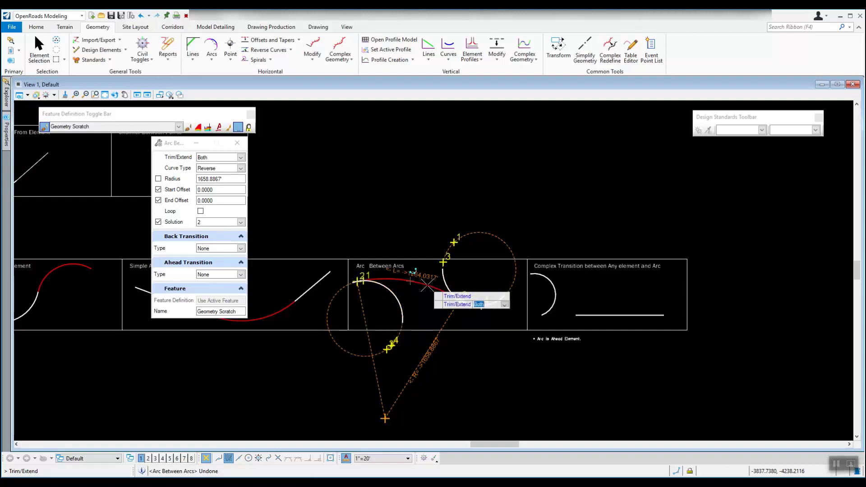
pyautogui.click(427, 307)
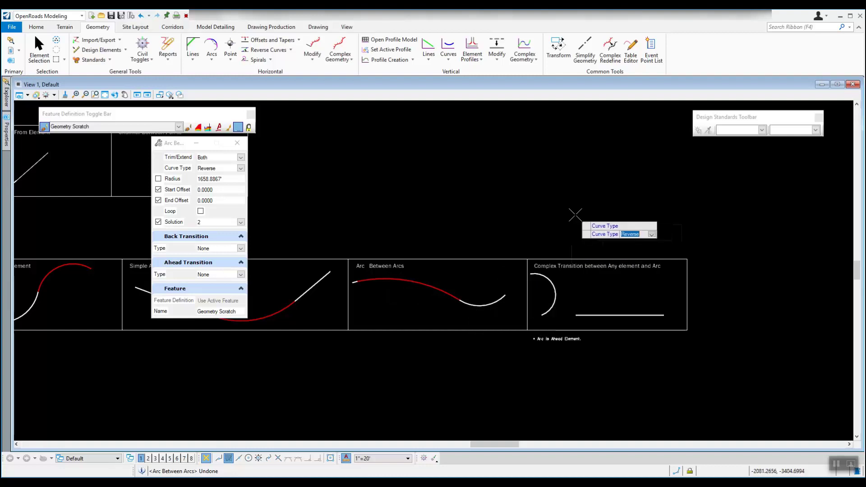
pyautogui.rightClick(554, 226)
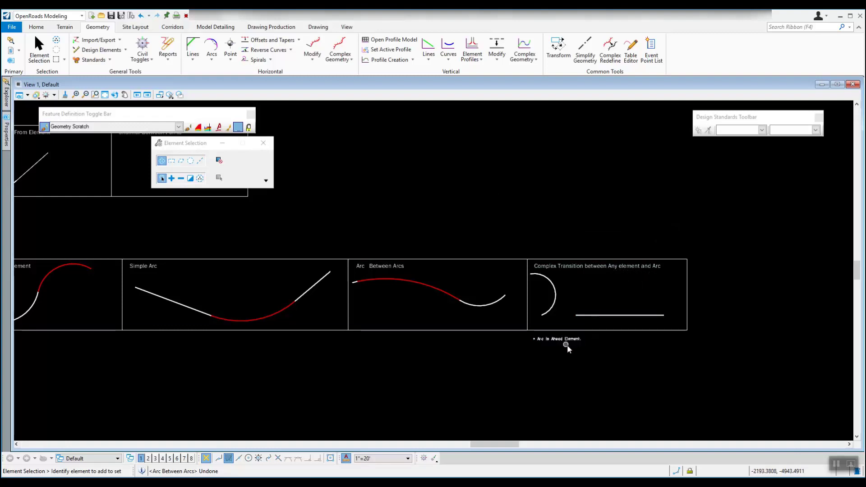
# Start the Complex Transition between Any element and Arc tool, lock the start and end offsets at 0 and set Trim/Extend to Both
pyautogui.scroll(2, 569, 348)
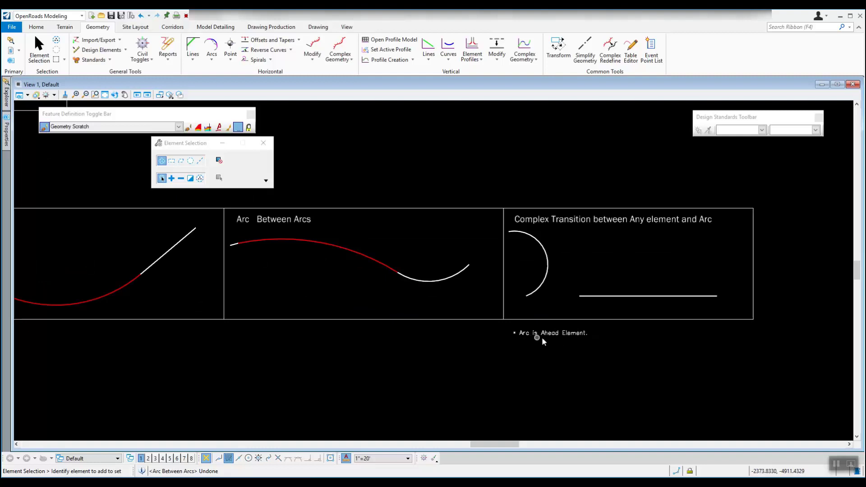
pyautogui.moveTo(597, 281)
pyautogui.mouseDown(button='middle')
pyautogui.moveTo(390, 281)
pyautogui.moveTo(399, 288)
pyautogui.mouseUp(button='middle')
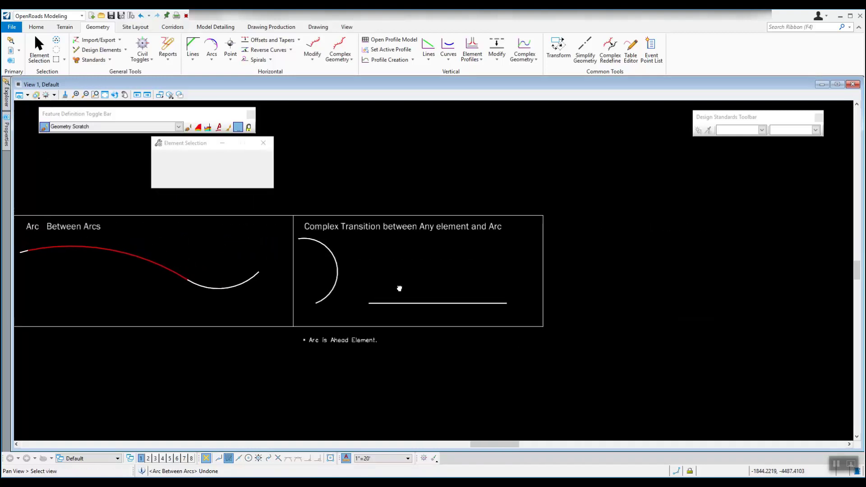
pyautogui.click(214, 62)
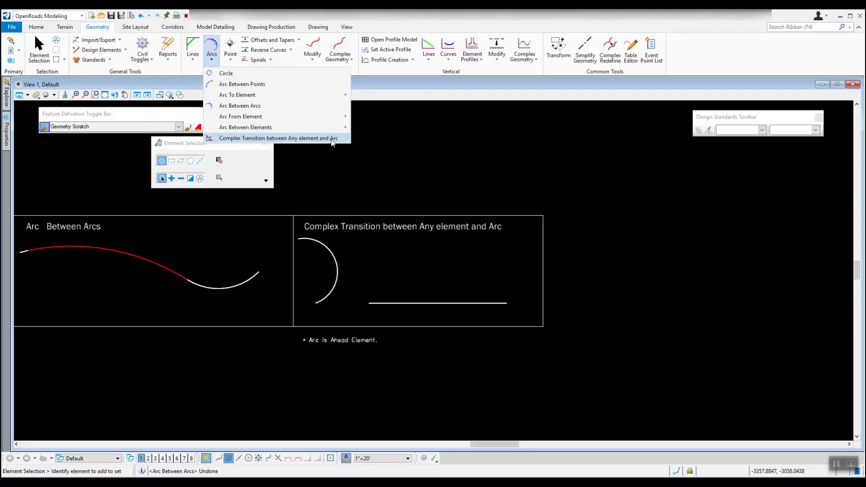
pyautogui.click(278, 138)
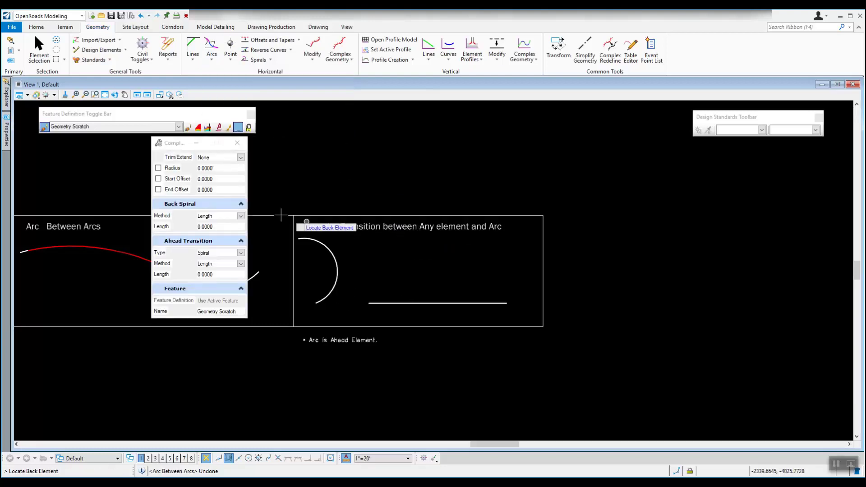
pyautogui.click(158, 180)
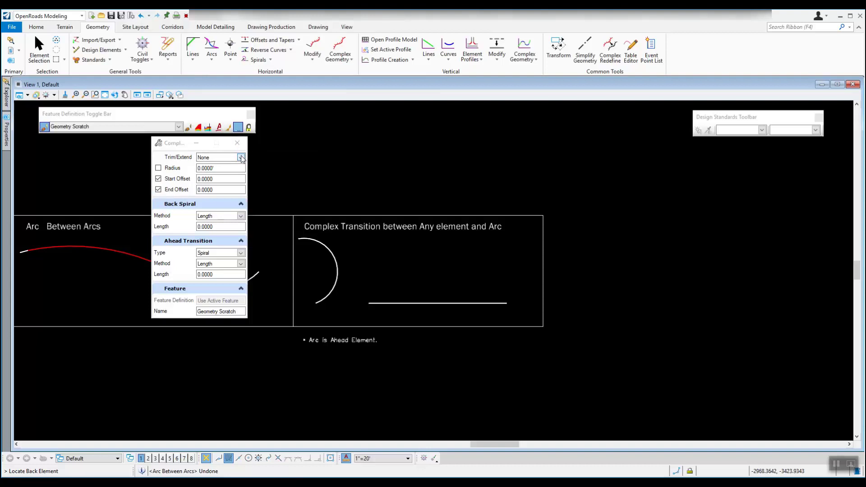
pyautogui.click(242, 158)
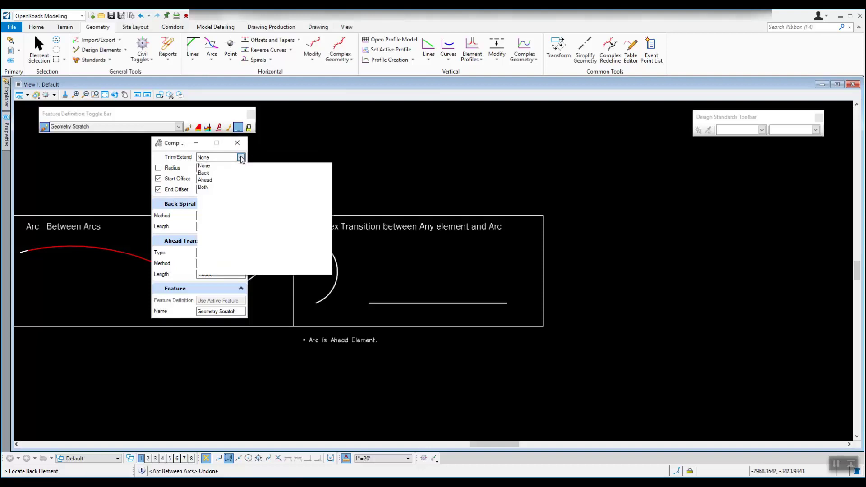
pyautogui.click(208, 188)
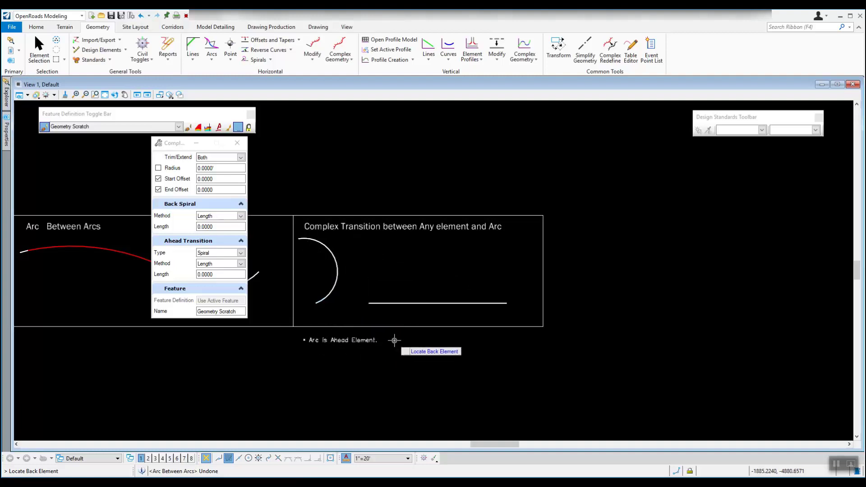
# Draw the transition from the horizontal line as back element to the arc as ahead element, radius about 1255', trimming both
pyautogui.click(429, 303)
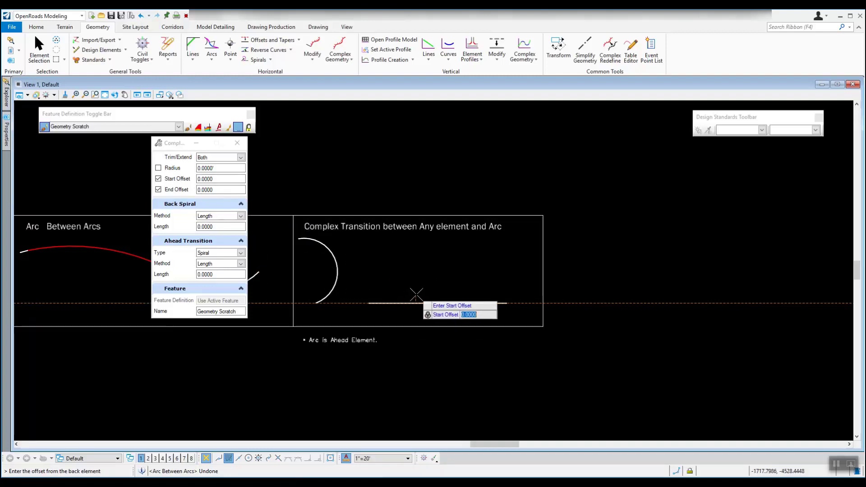
pyautogui.click(391, 294)
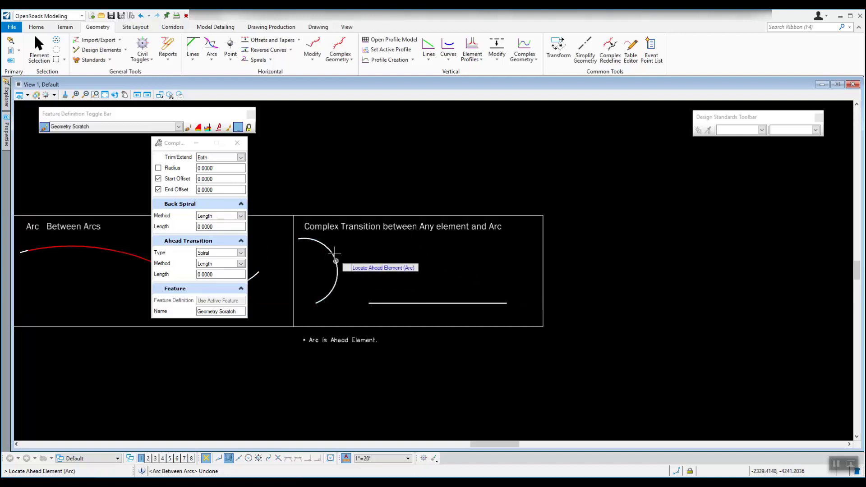
pyautogui.click(339, 267)
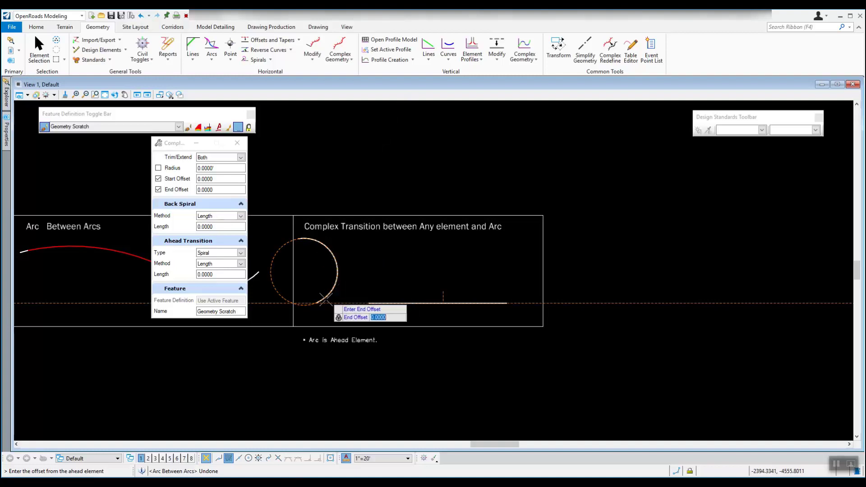
pyautogui.click(348, 256)
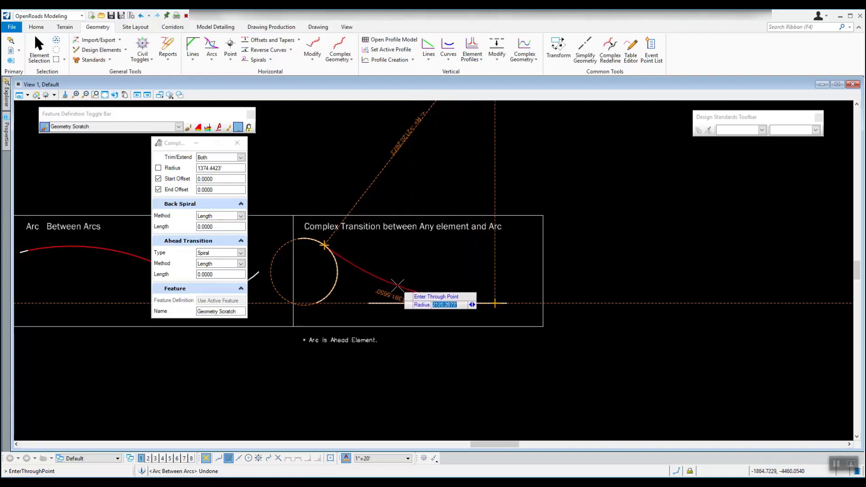
pyautogui.click(365, 279)
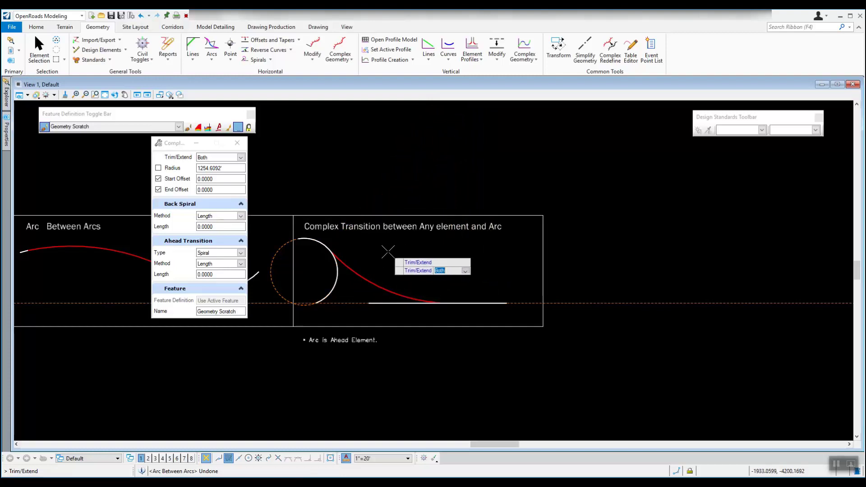
pyautogui.click(401, 261)
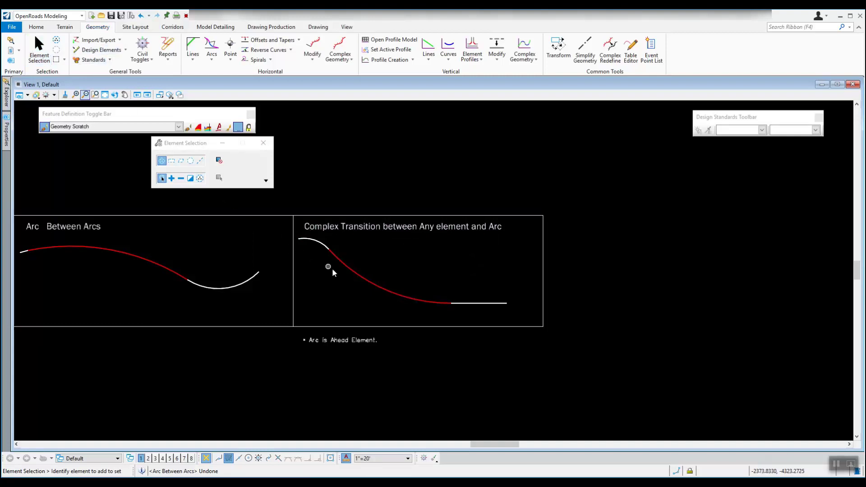
# Select the new transition arc, try its midpoint handle to adjust the curve, and clear the selection
pyautogui.click(387, 292)
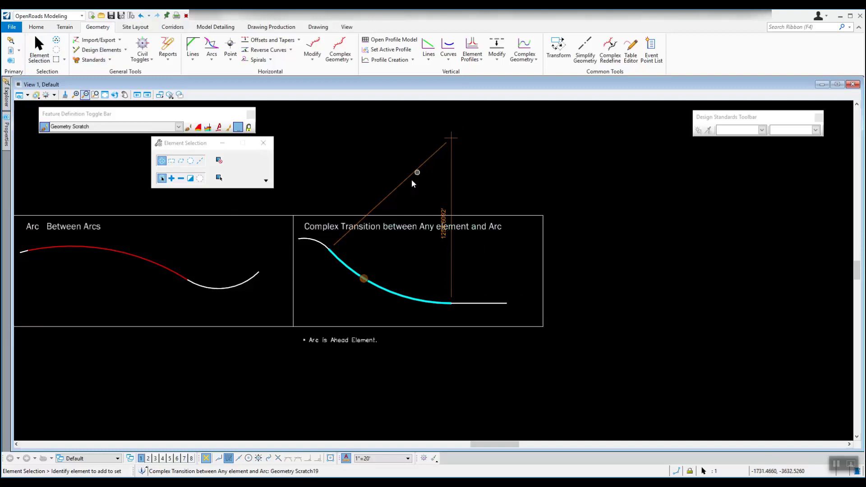
pyautogui.click(363, 279)
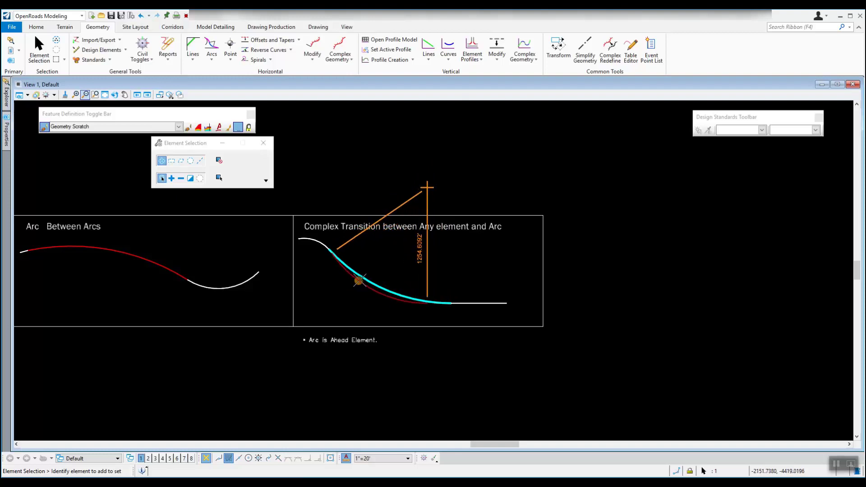
pyautogui.click(363, 283)
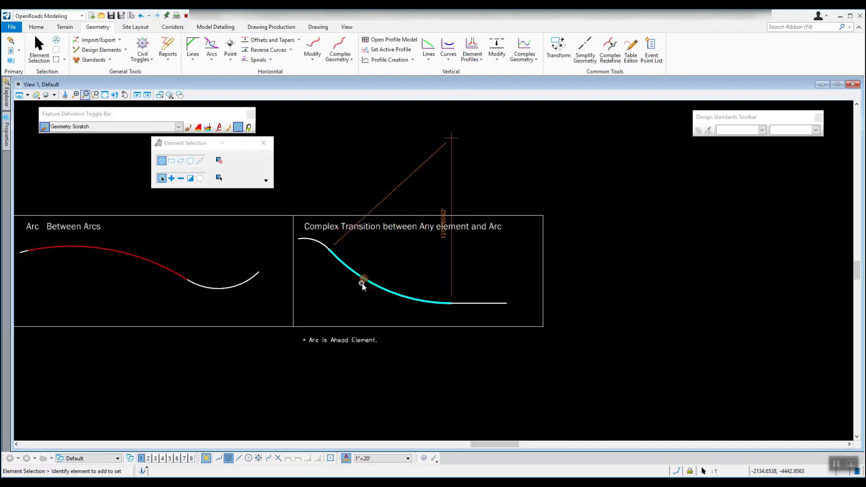
pyautogui.click(502, 270)
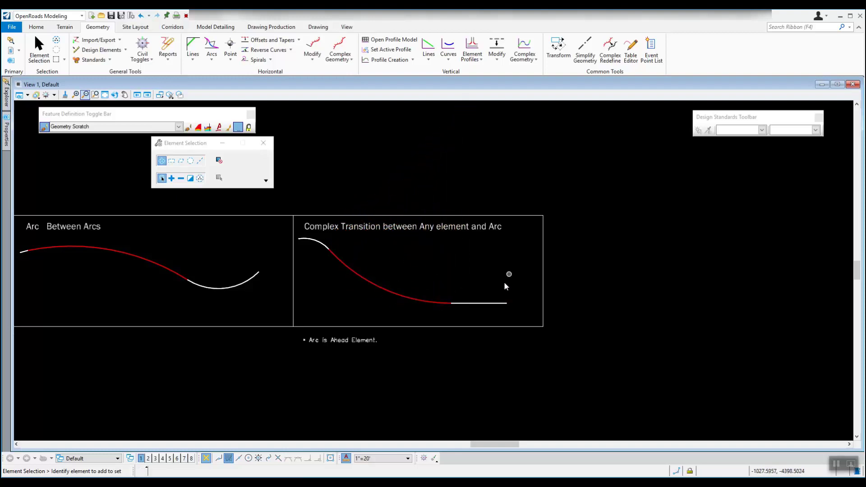
pyautogui.scroll(-2, 477, 303)
pyautogui.scroll(-3, 300, 294)
pyautogui.moveTo(215, 268); pyautogui.dragTo(602, 322, button='middle')
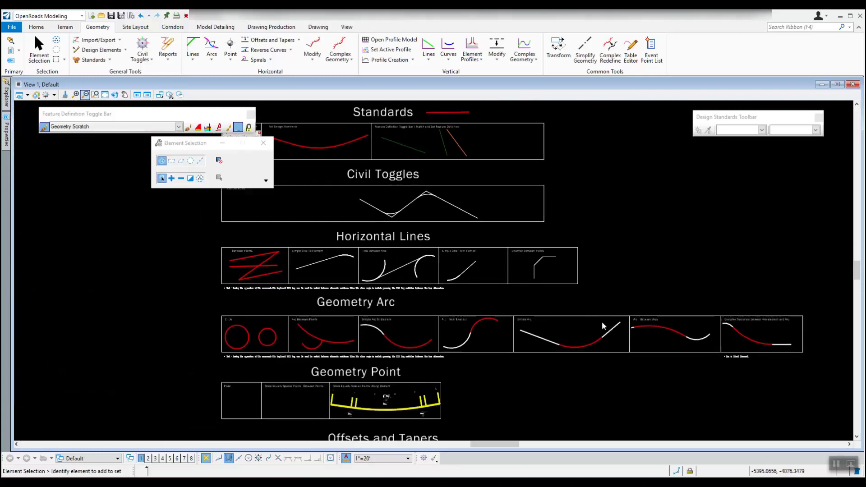